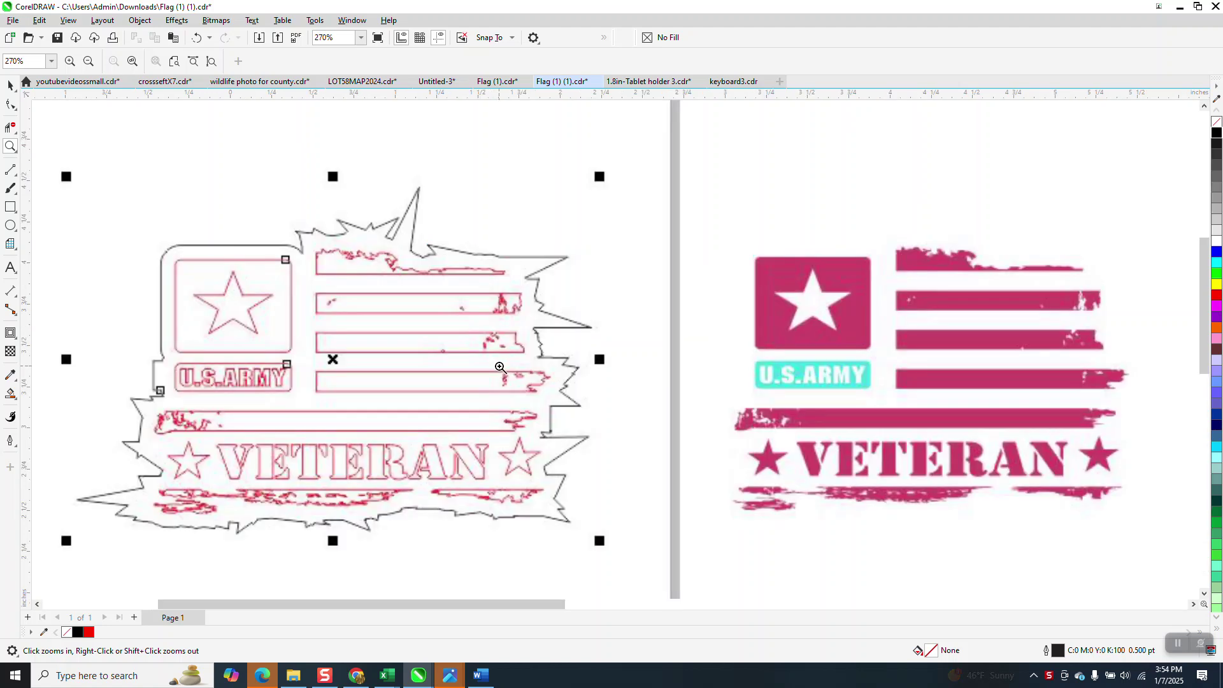
Open the Contour effect settings and bring all the flag designs on the drawing page into view.
scroll(483, 357, down, 2)
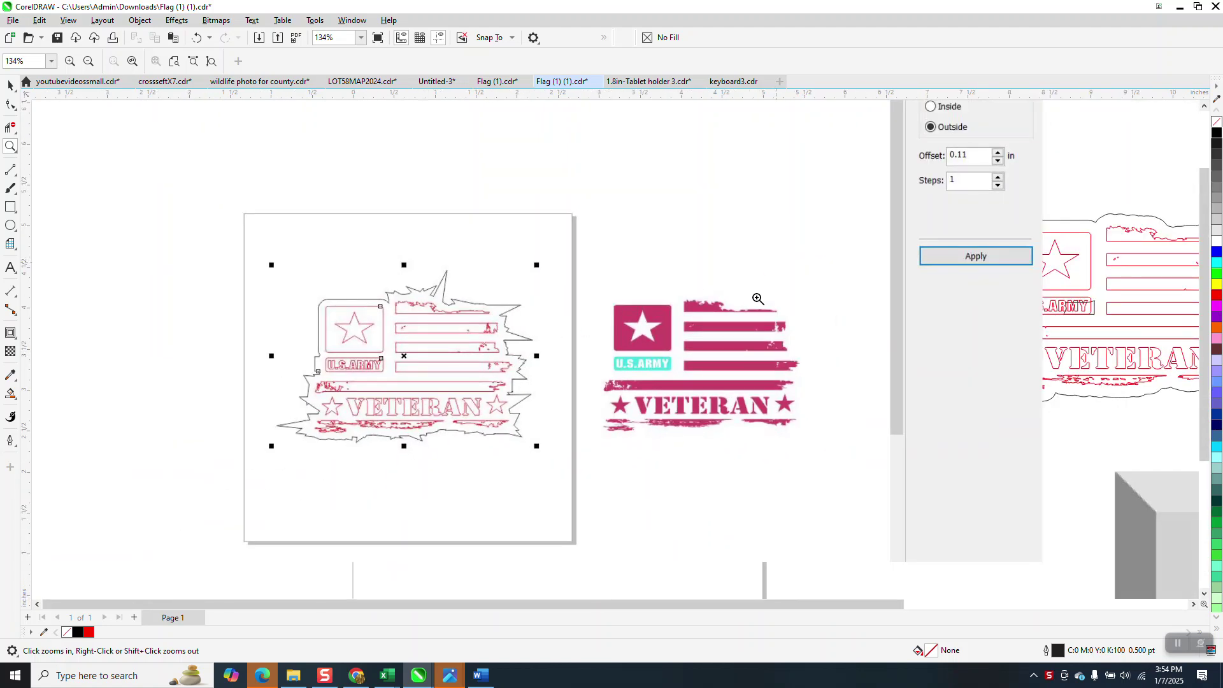
scroll(757, 303, down, 2)
drag(840, 127, 953, 221)
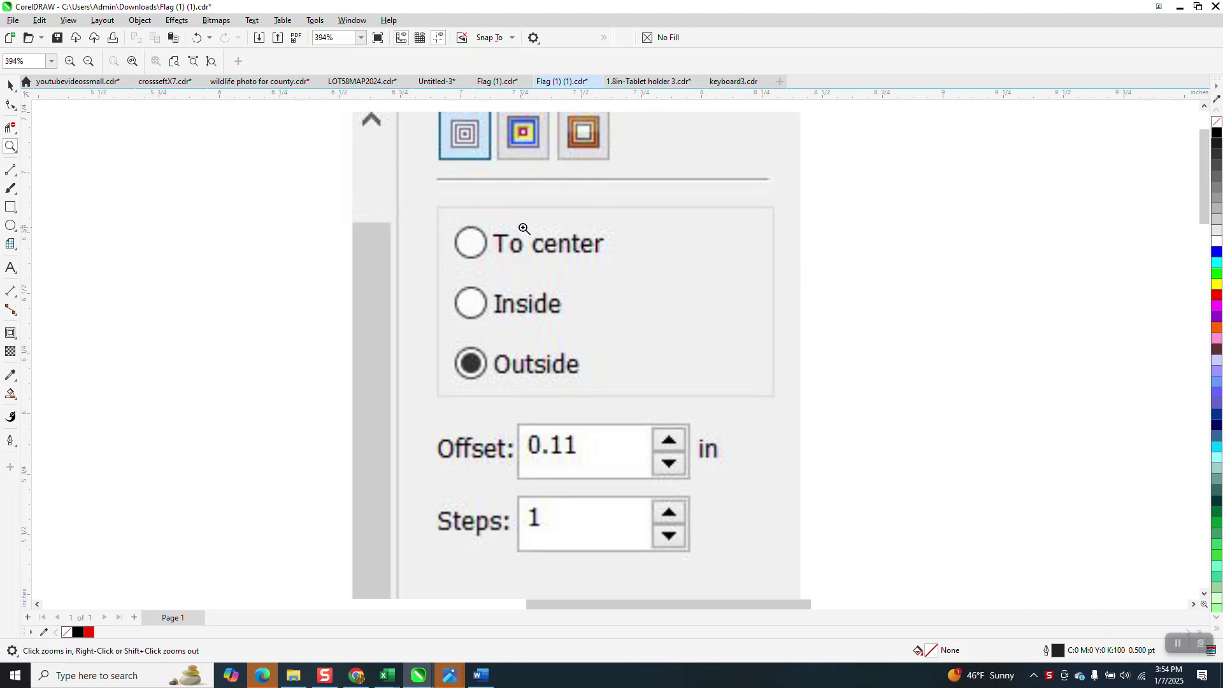
scroll(612, 315, down, 1)
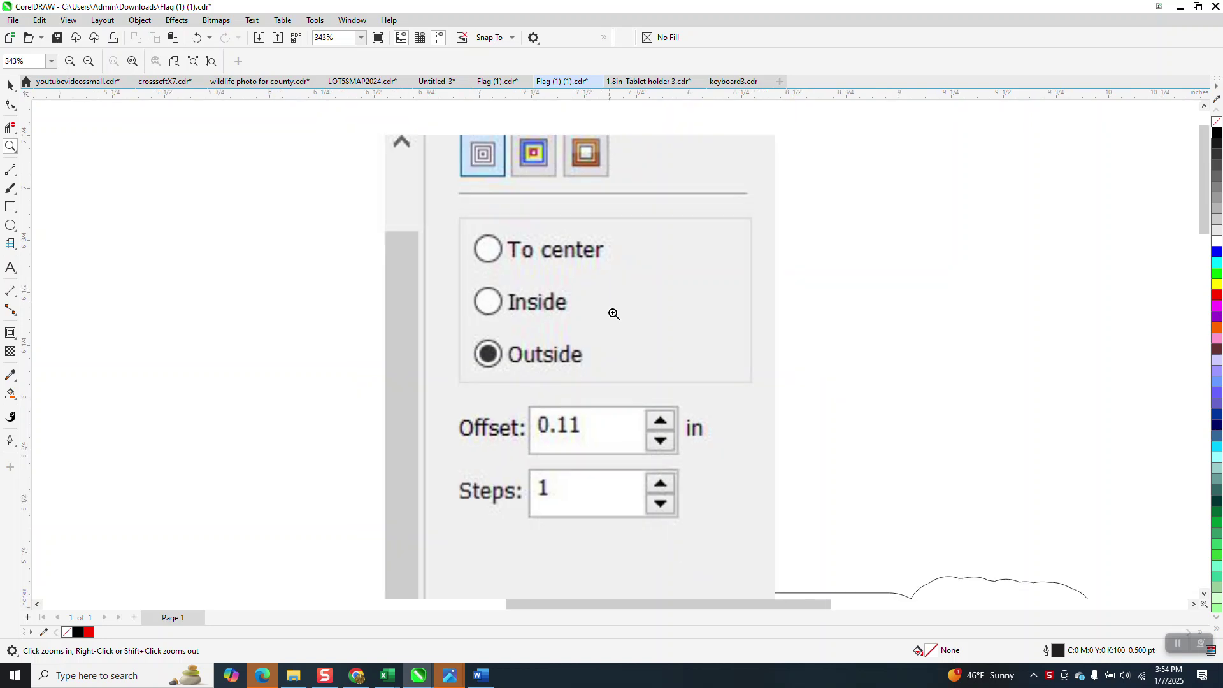
click(177, 20)
click(207, 311)
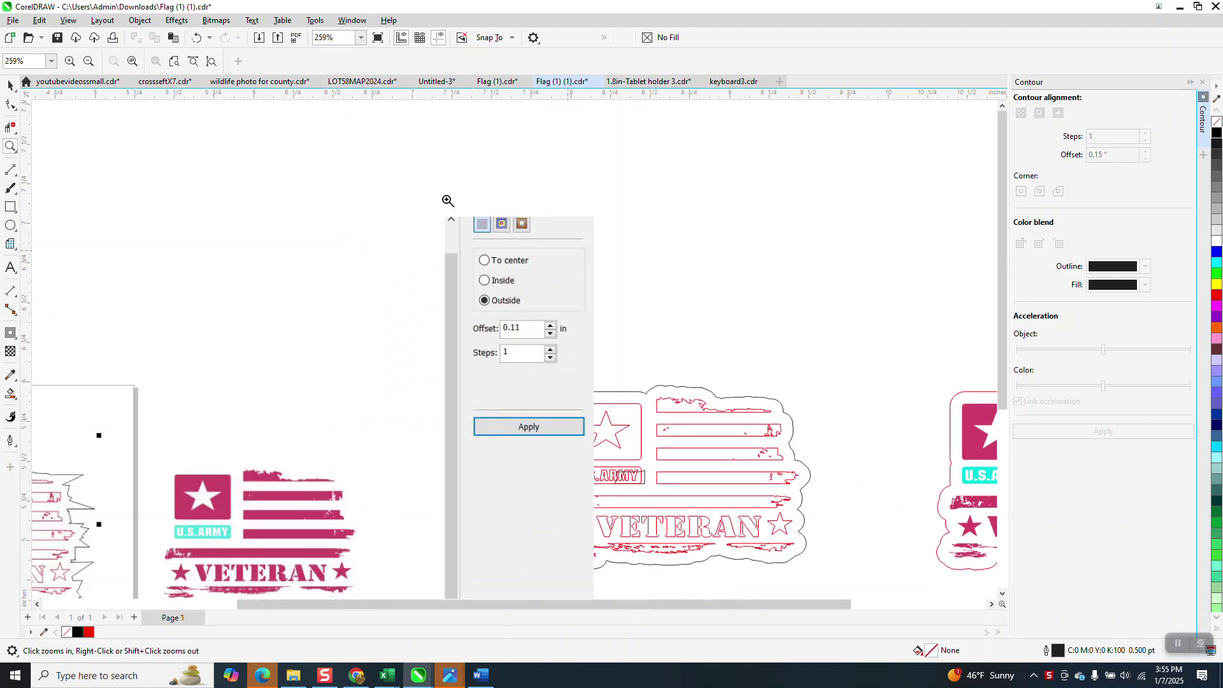
scroll(448, 201, down, 4)
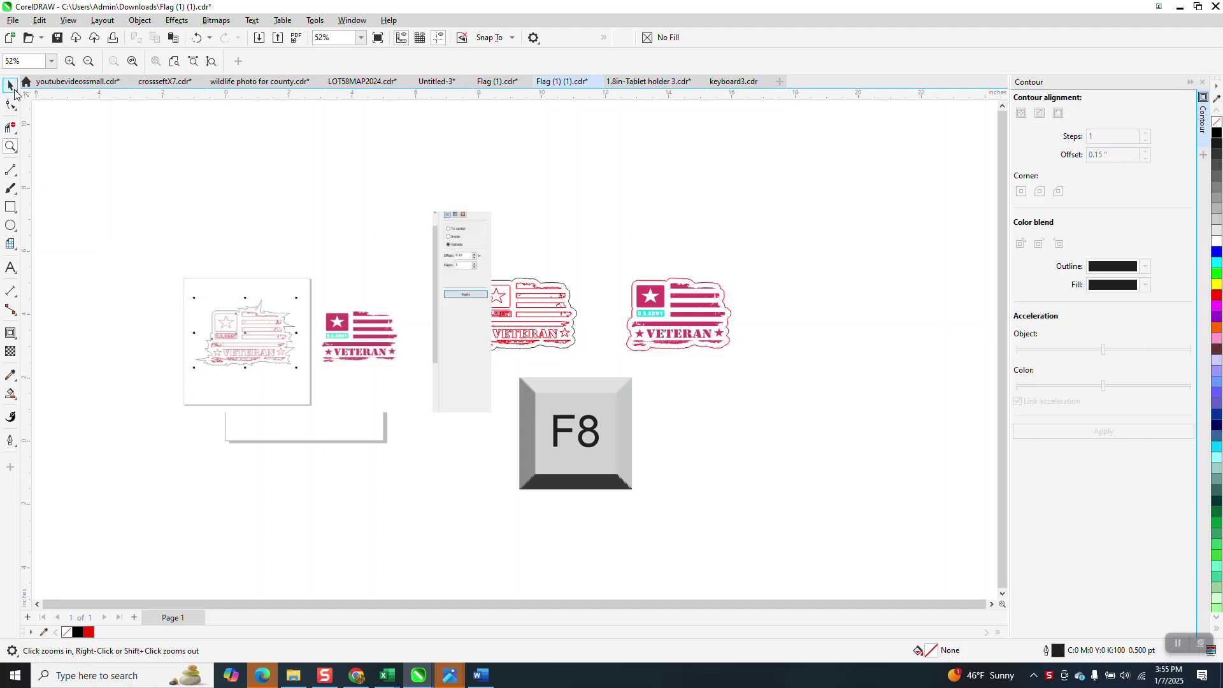
click(12, 86)
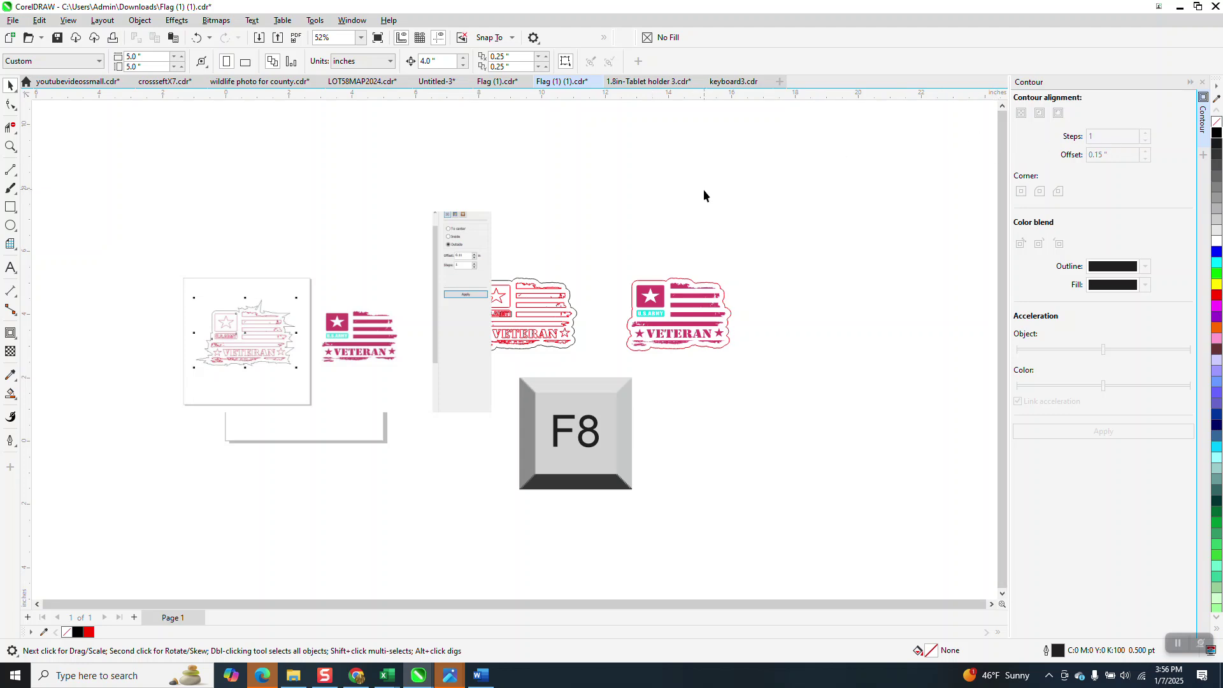
Draw a rectangle about 2.82 by 1.87 inches in the empty space above the rightmost flag design.
click(10, 207)
drag(765, 149, 855, 208)
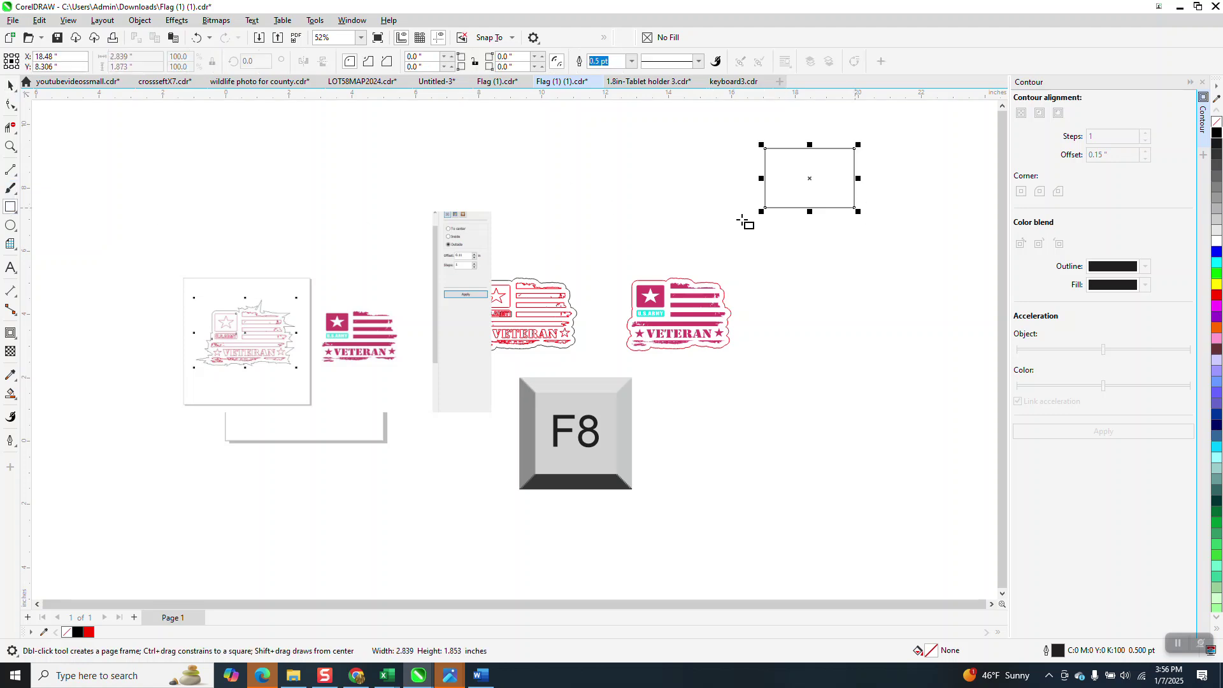
click(10, 84)
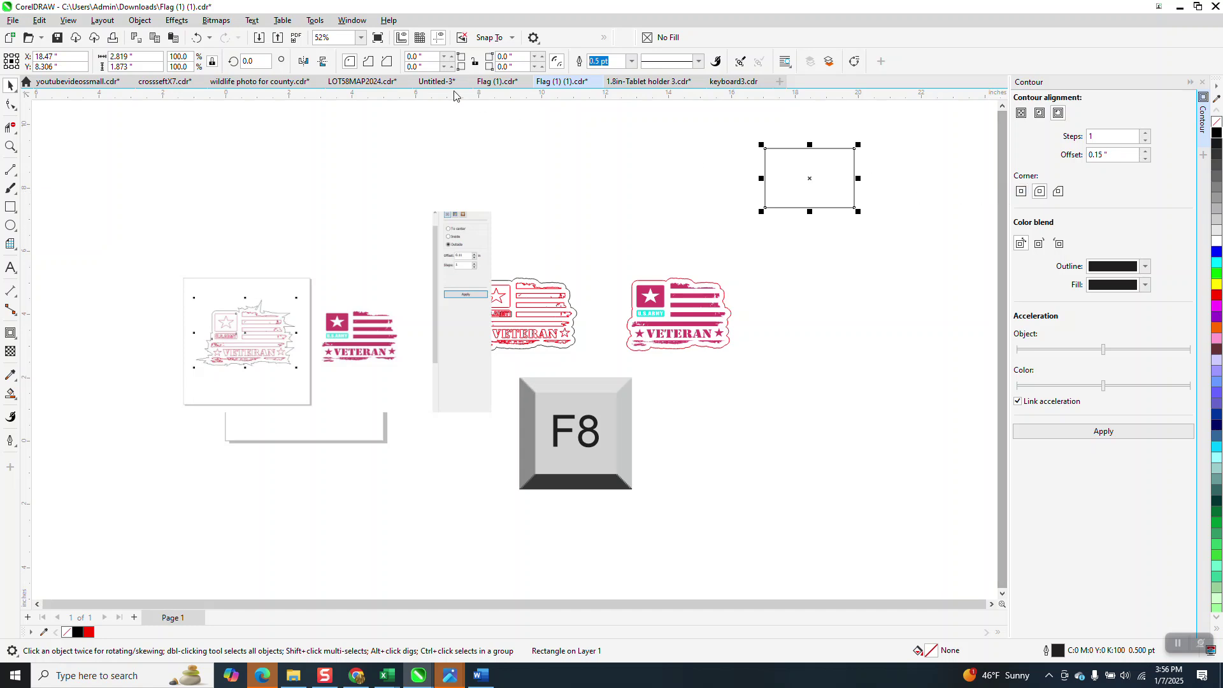
Open the command customization options and search all commands for "round".
click(316, 21)
mouse_move(328, 39)
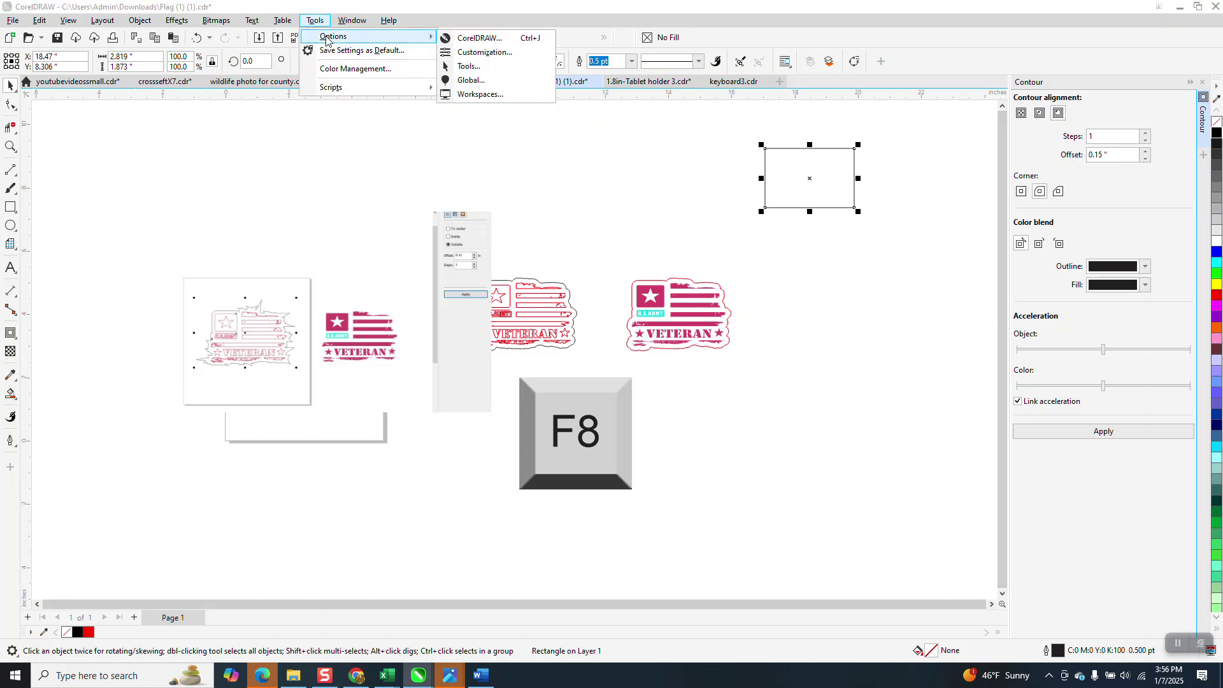
click(478, 52)
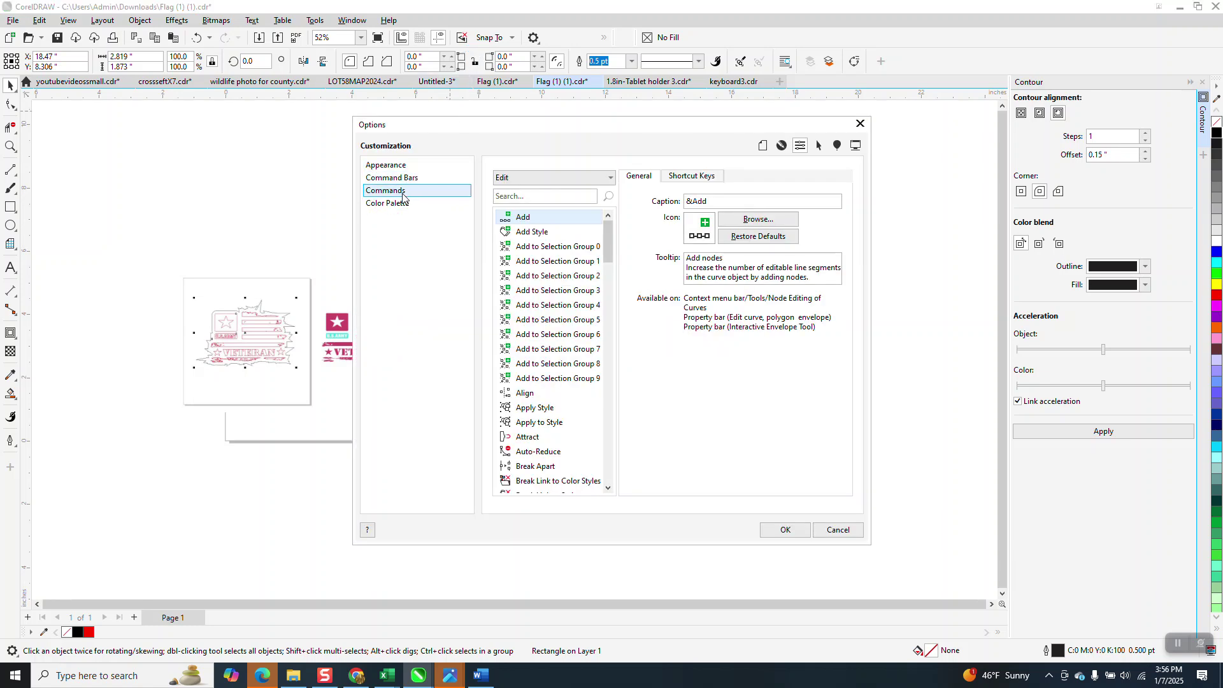
click(523, 196)
text(r)
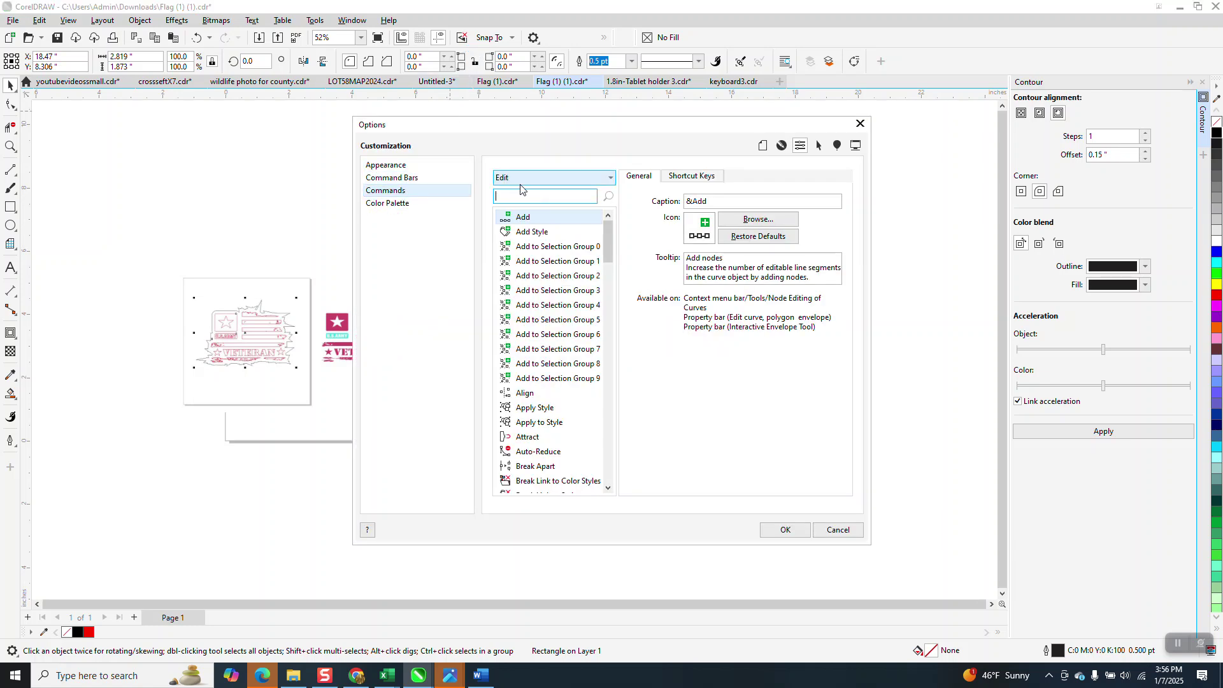
text(oud)
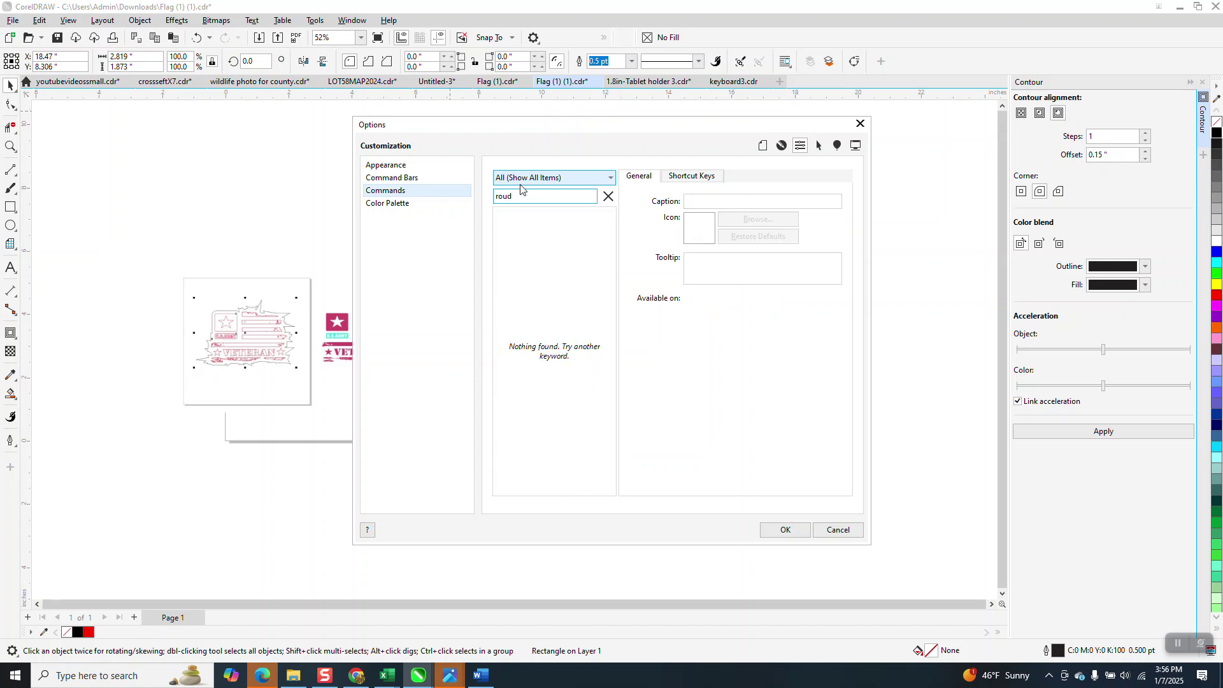
key(BackSpace)
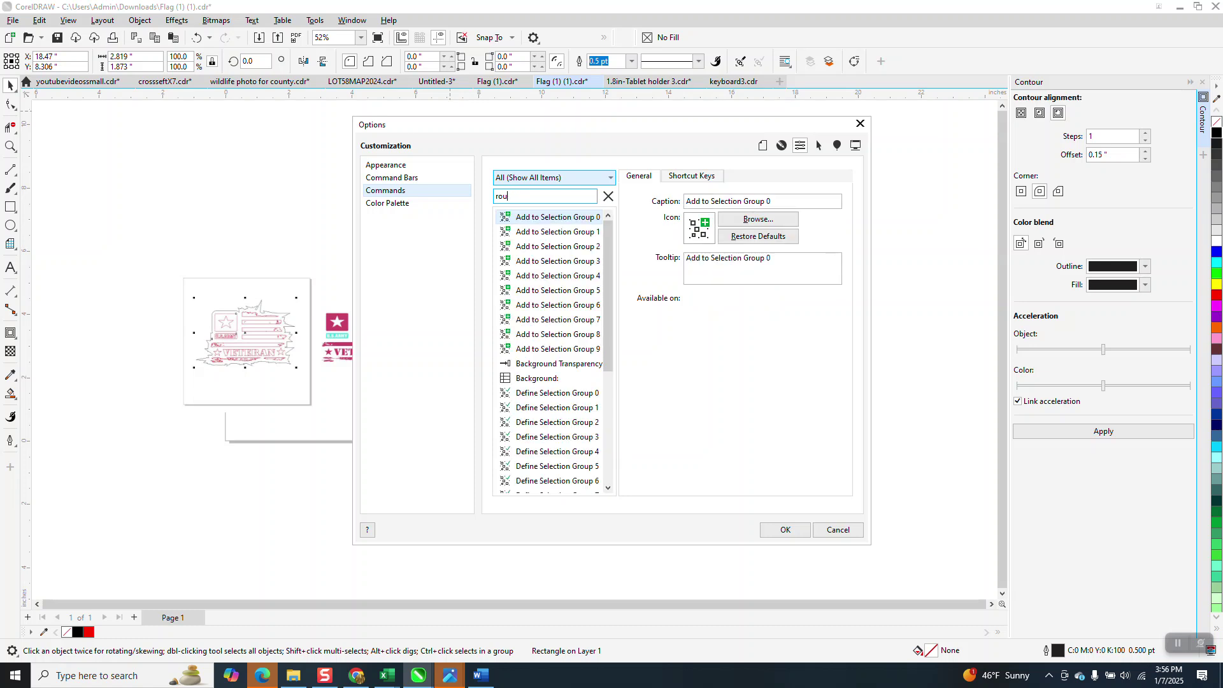
text(nd)
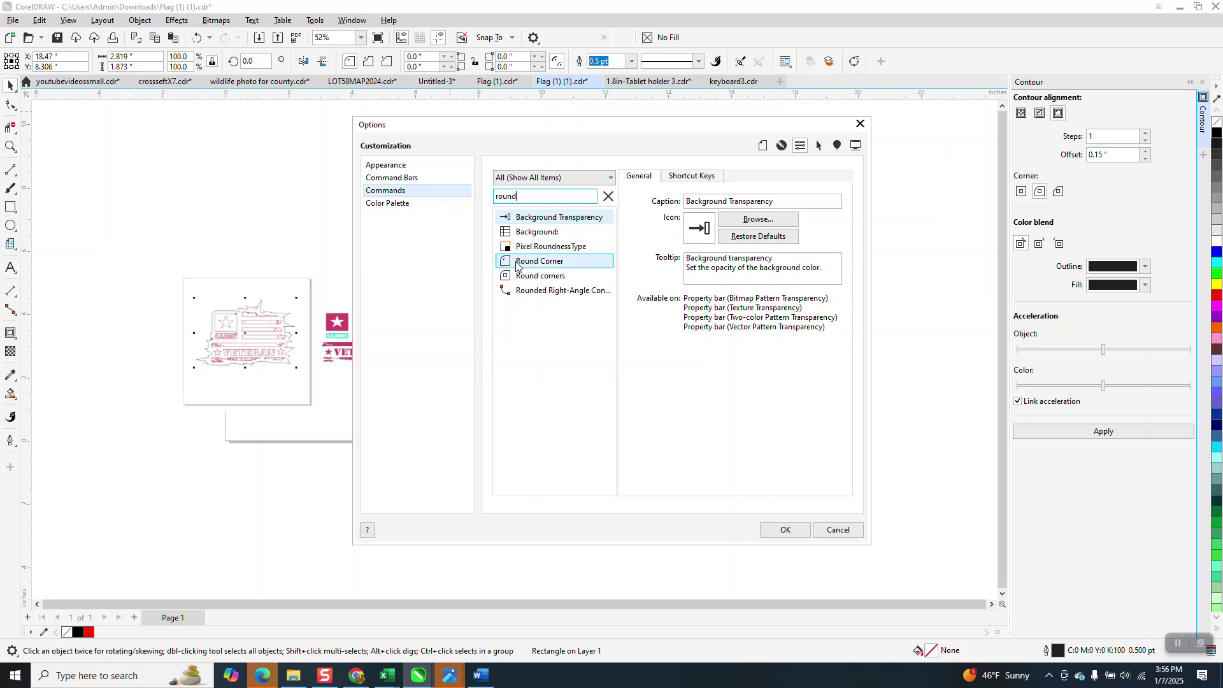
Place the contour Round corners command, not the rectangle's Round Corner, on a new floating toolbar and accept the options.
click(530, 279)
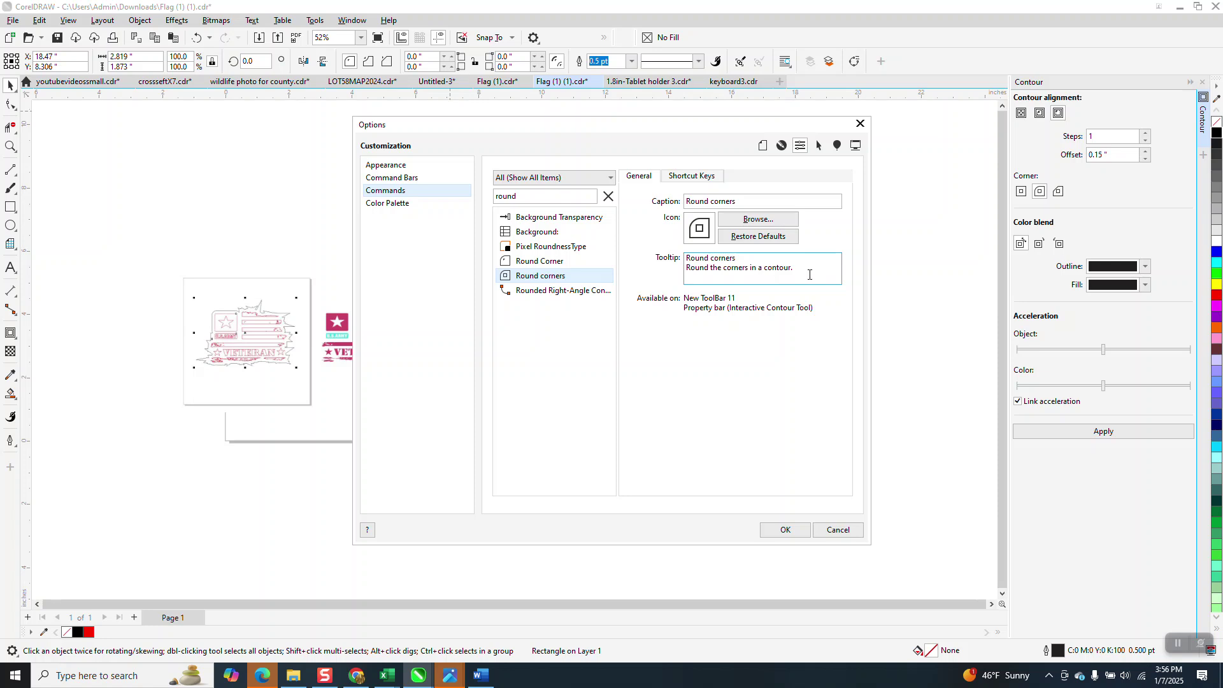
click(539, 261)
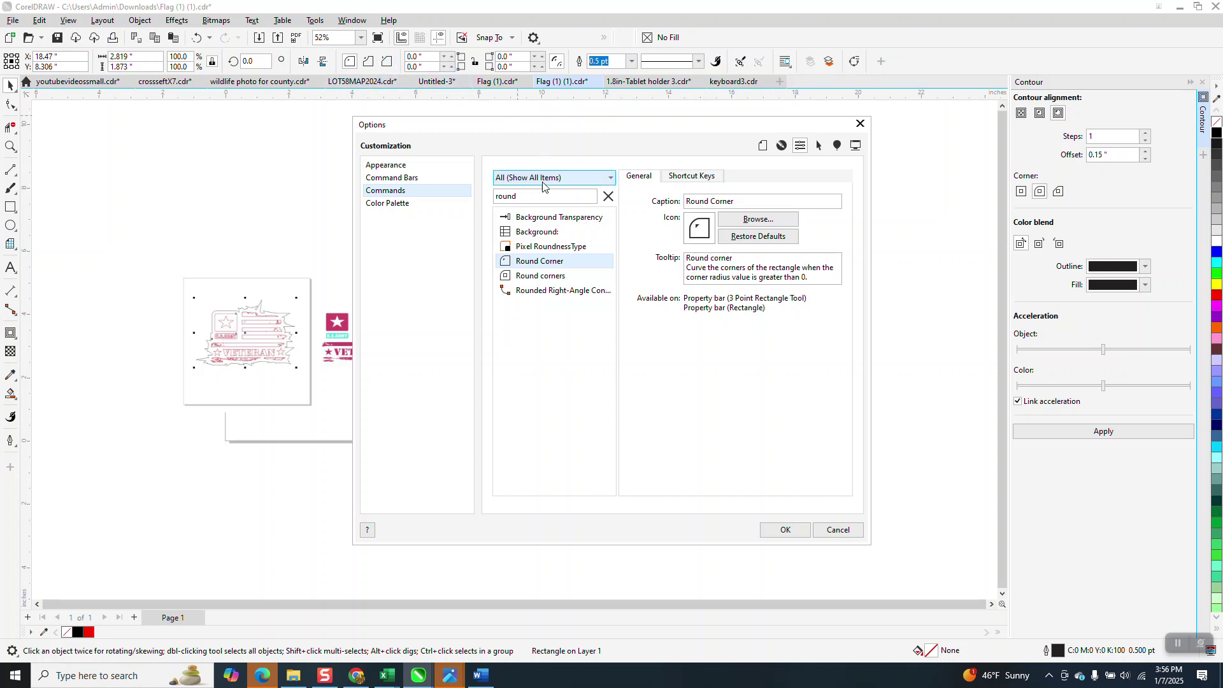
click(541, 277)
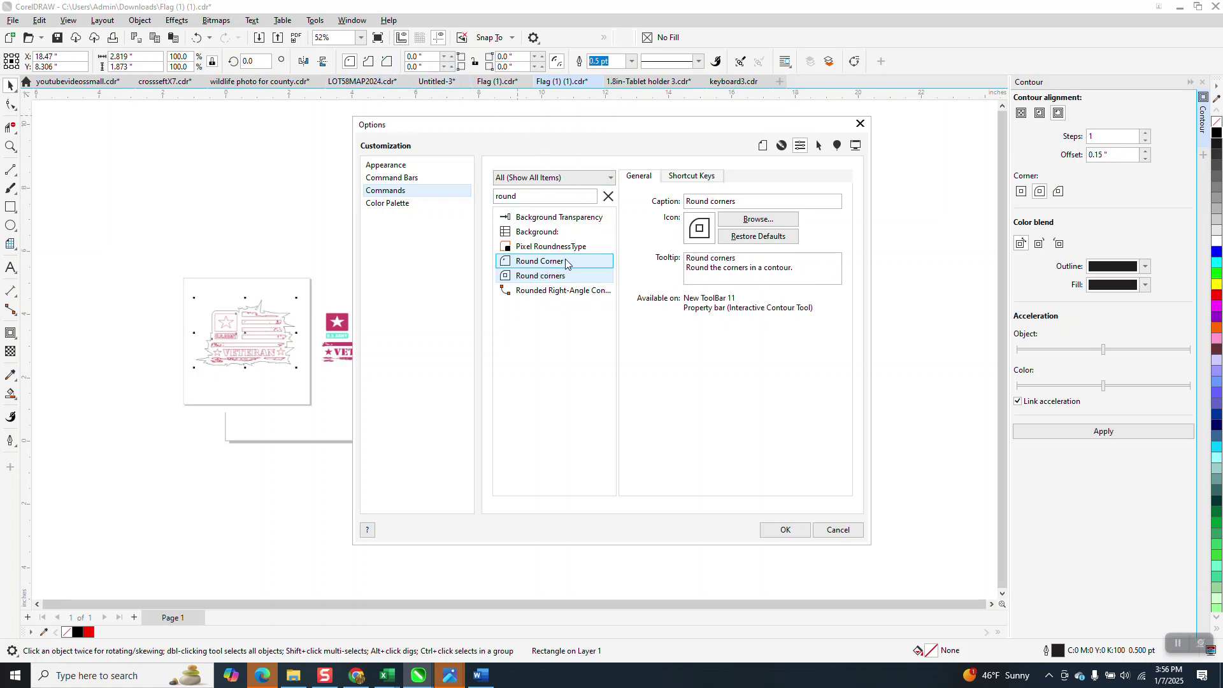
drag(552, 278, 941, 153)
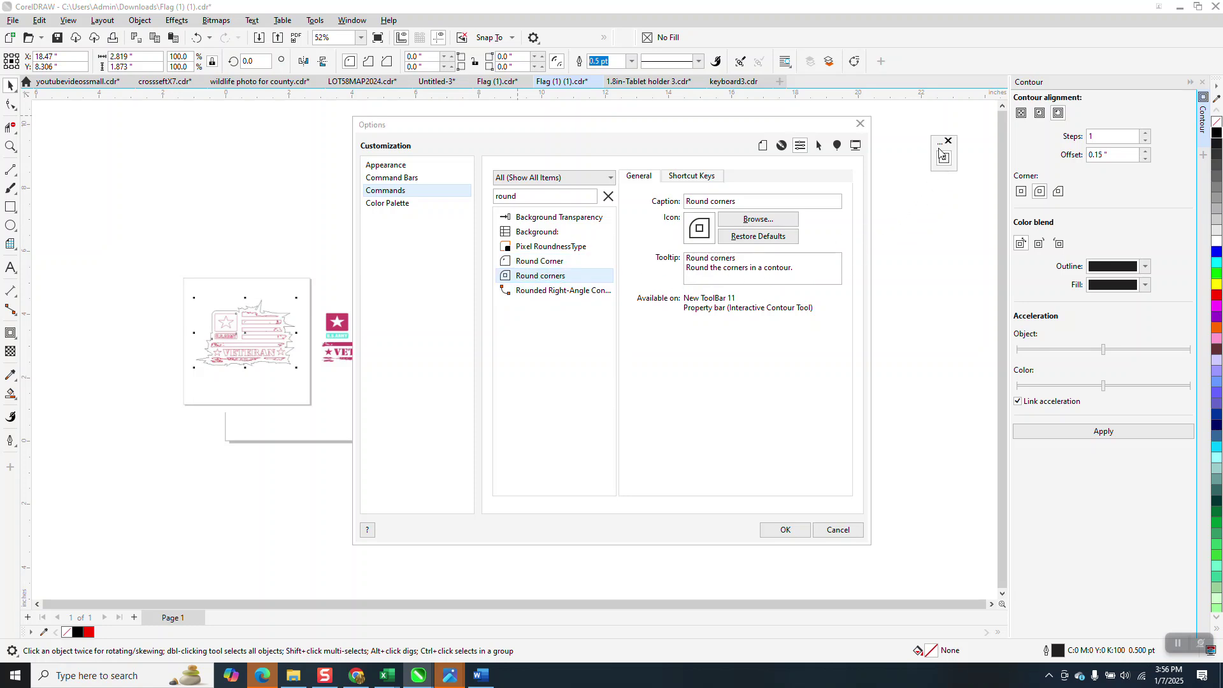
click(786, 530)
key(F8)
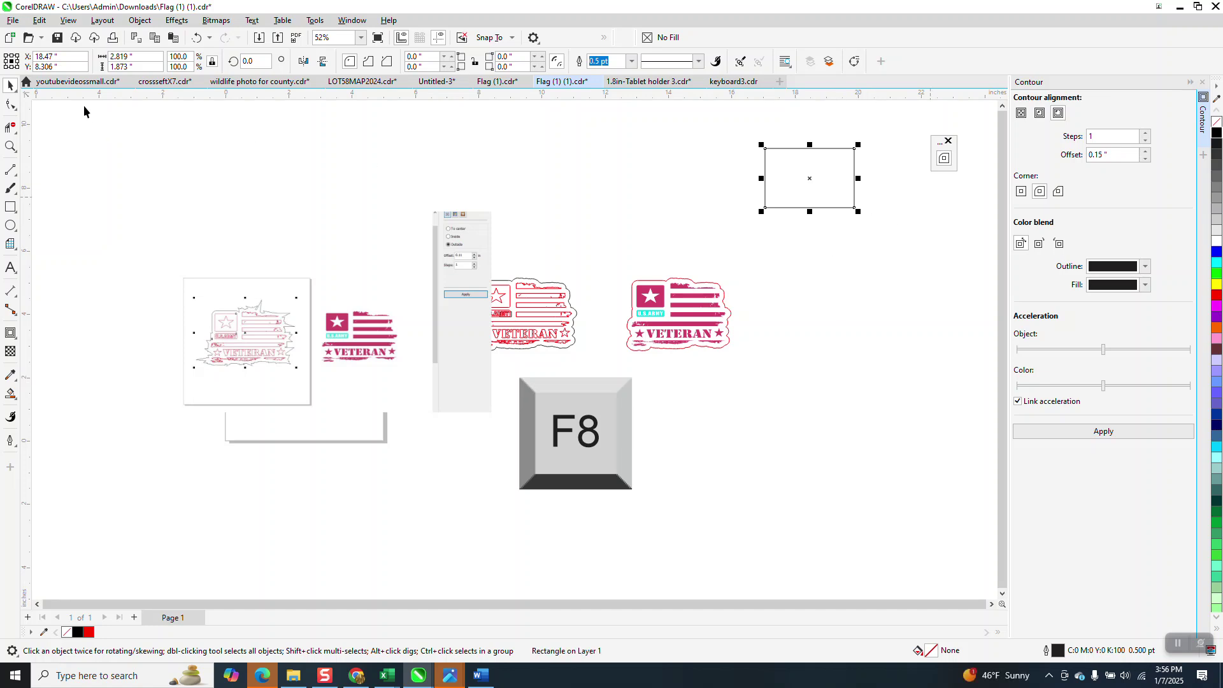
Try a one-step outside contour with mitered corners and a 0.15 inch offset on the rectangle, and undo it.
click(1021, 192)
click(945, 160)
click(1101, 434)
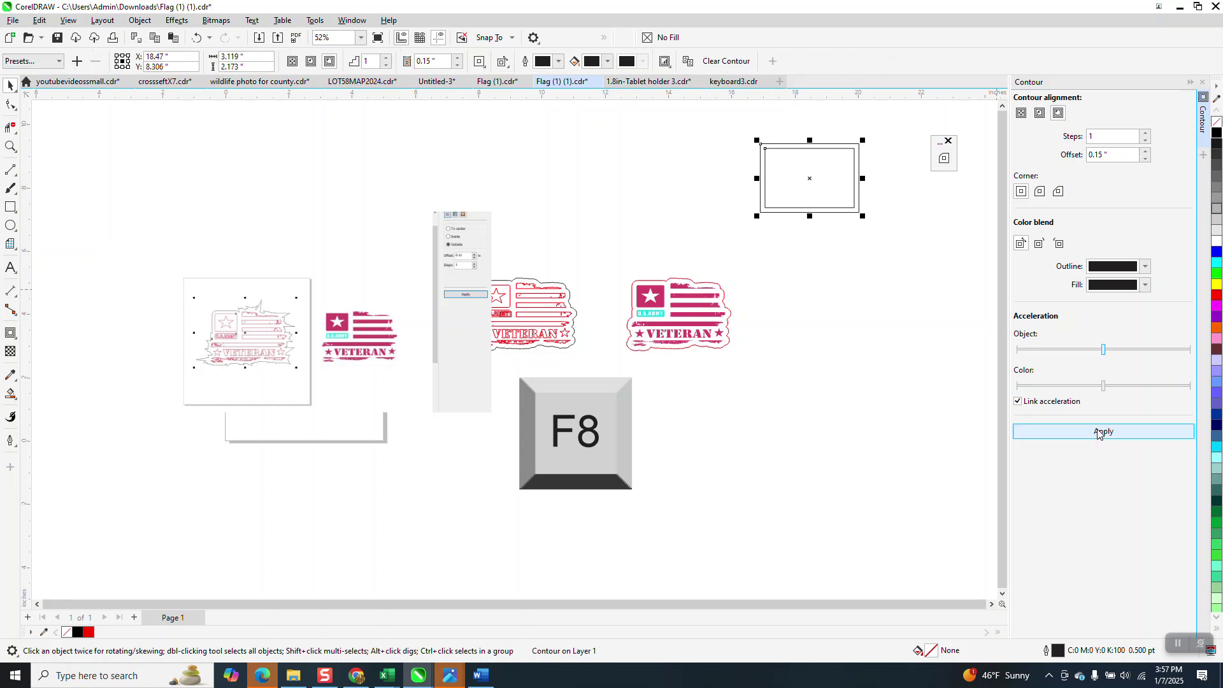
click(196, 38)
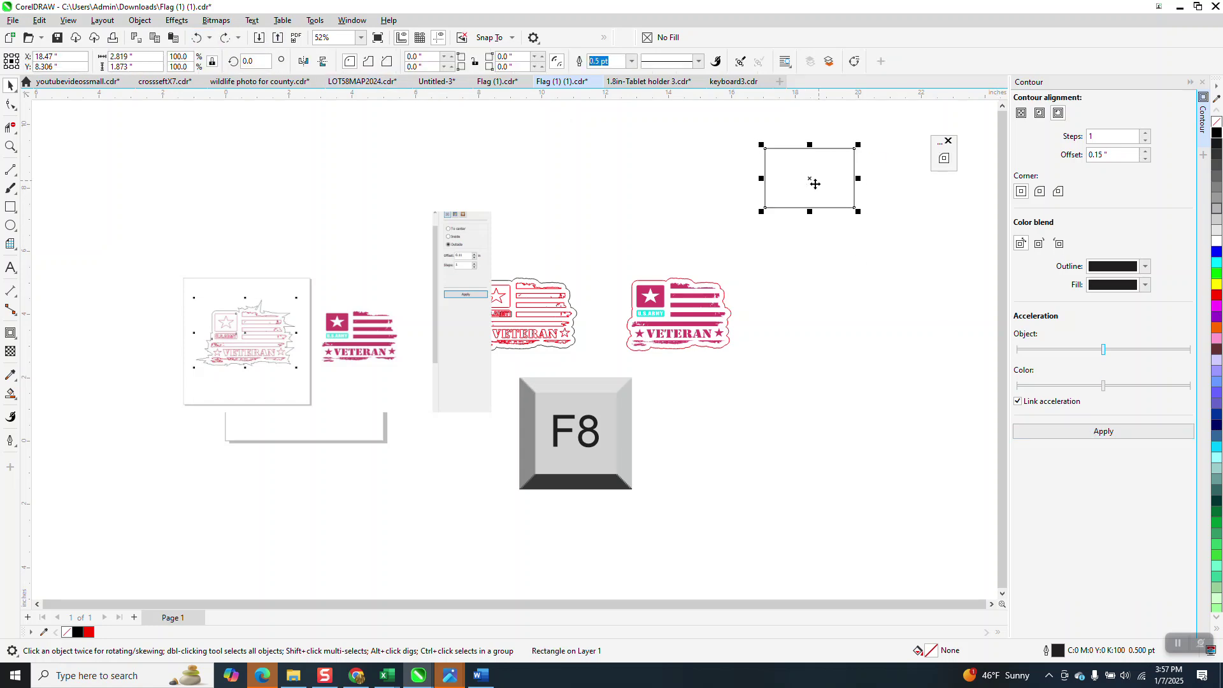
Apply a rounded-corner outside contour of 0.15 inch to the rectangle using the custom Round corners command and check its corners.
click(945, 159)
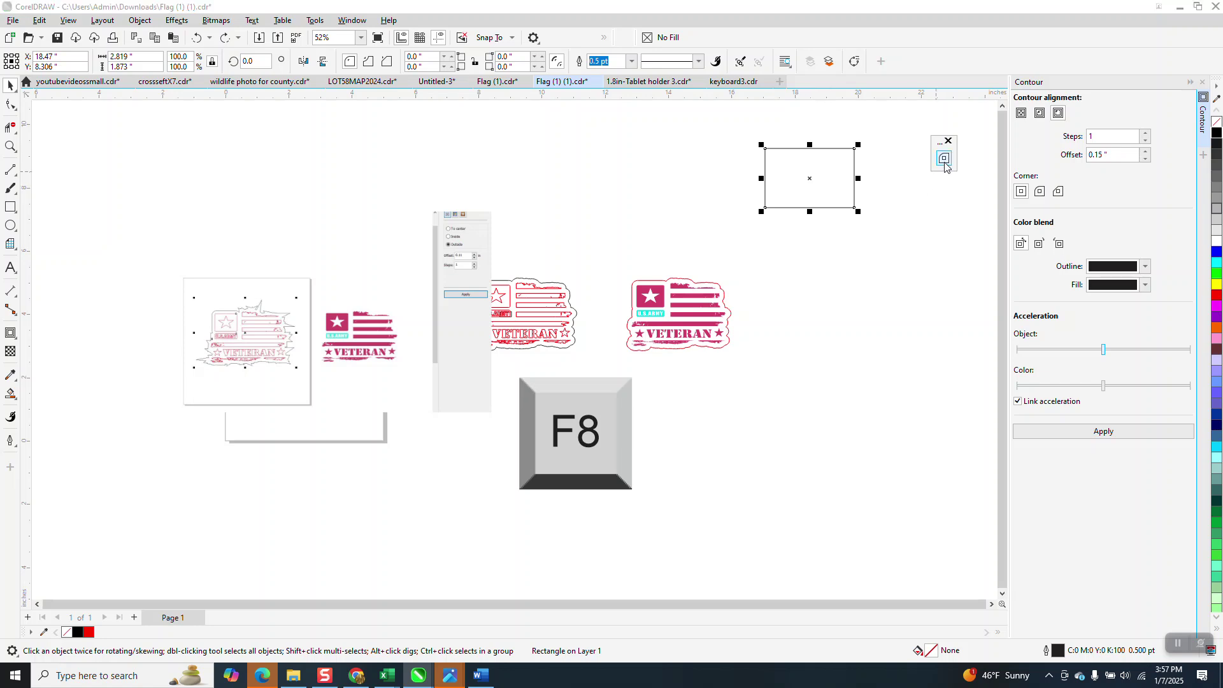
click(18, 149)
drag(750, 141, 889, 213)
right_click(765, 216)
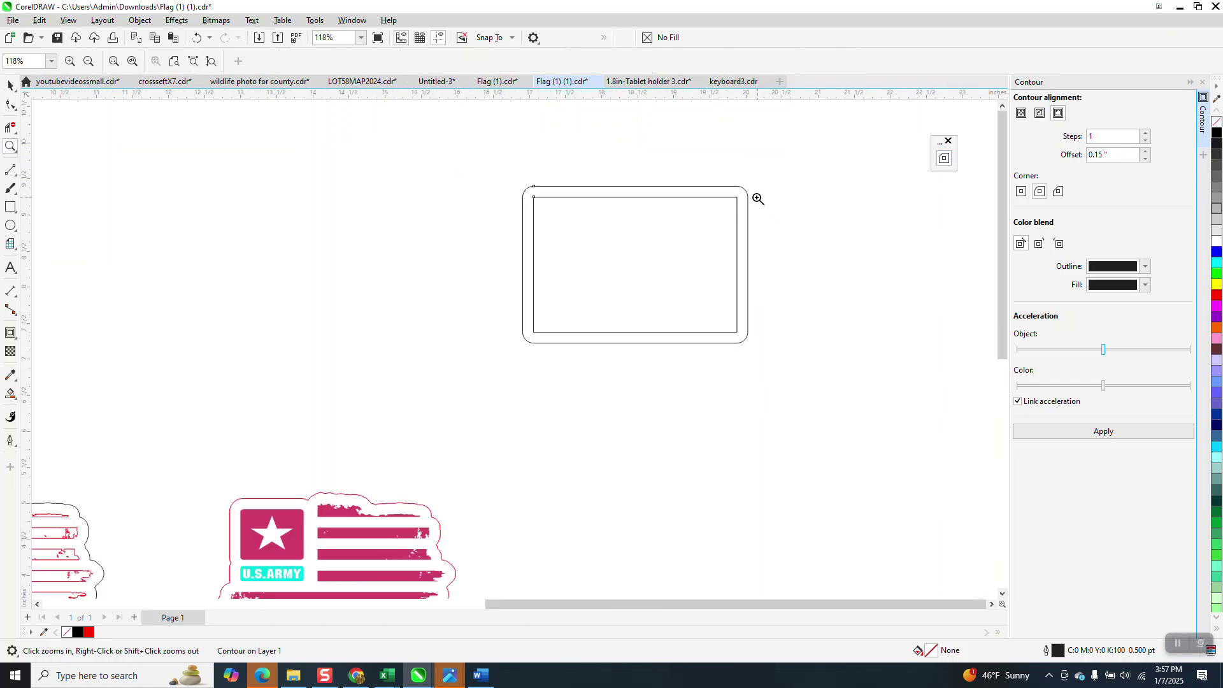
right_click(757, 198)
click(10, 86)
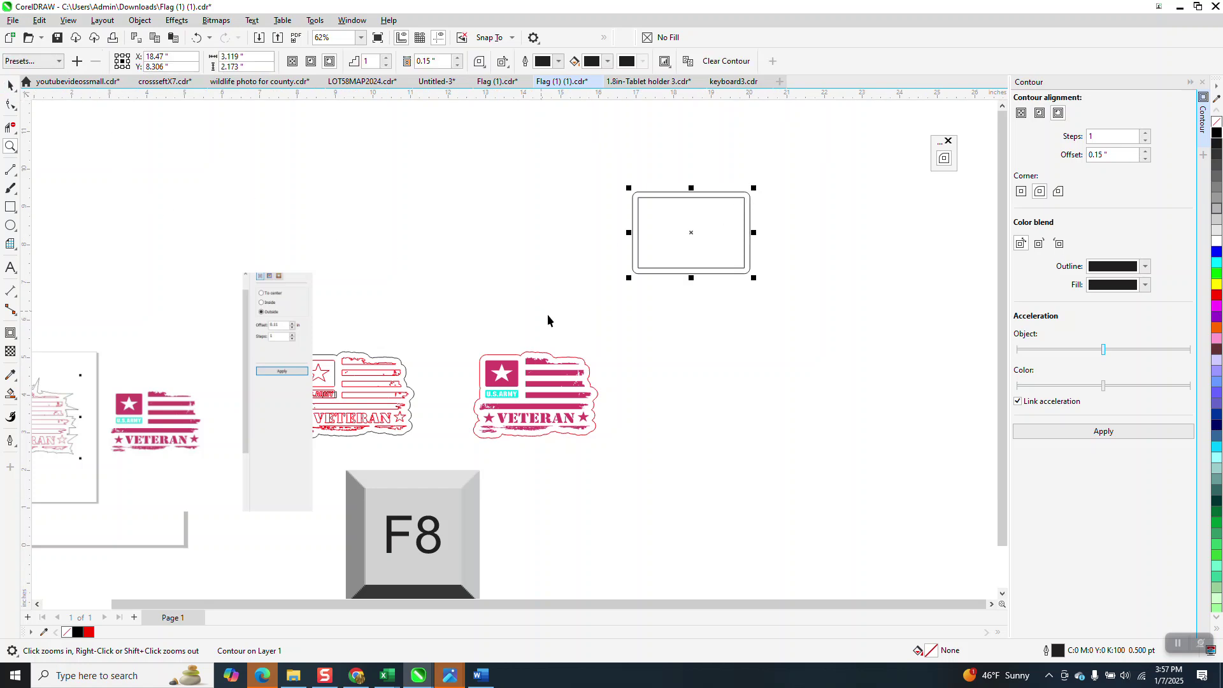
click(548, 314)
Move the red-outline flag group to the empty area below the contoured rectangle and add a 0.15 inch rounded contour around it.
drag(382, 387, 815, 327)
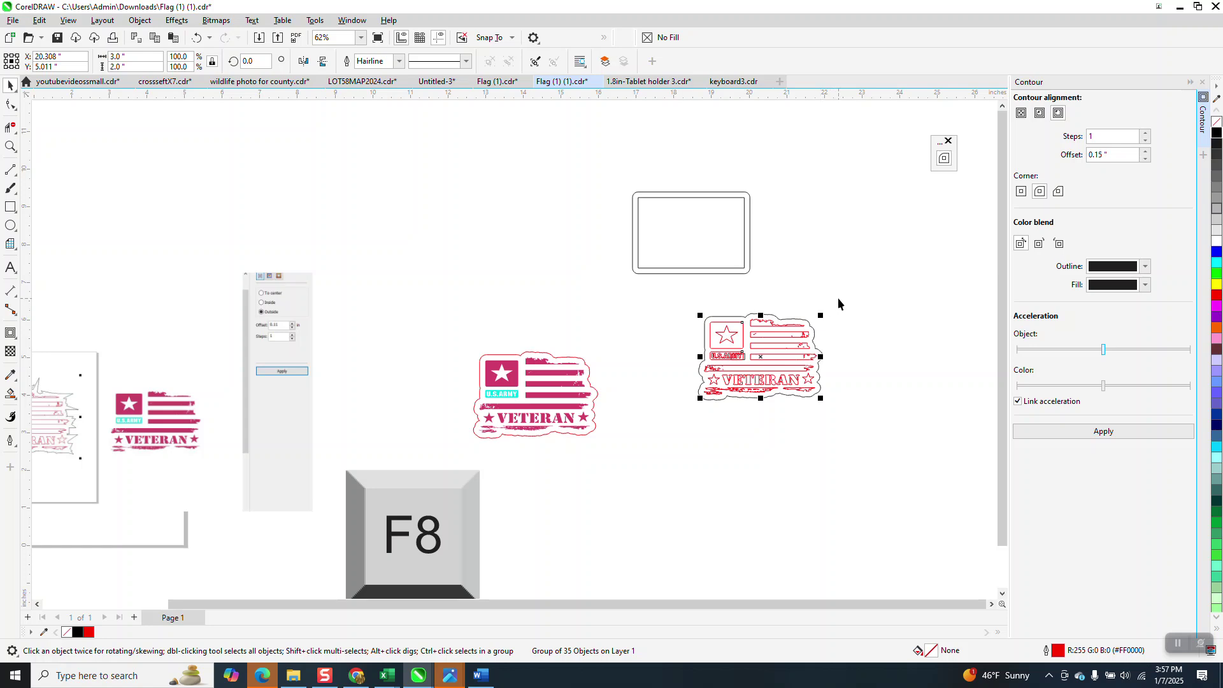
click(139, 20)
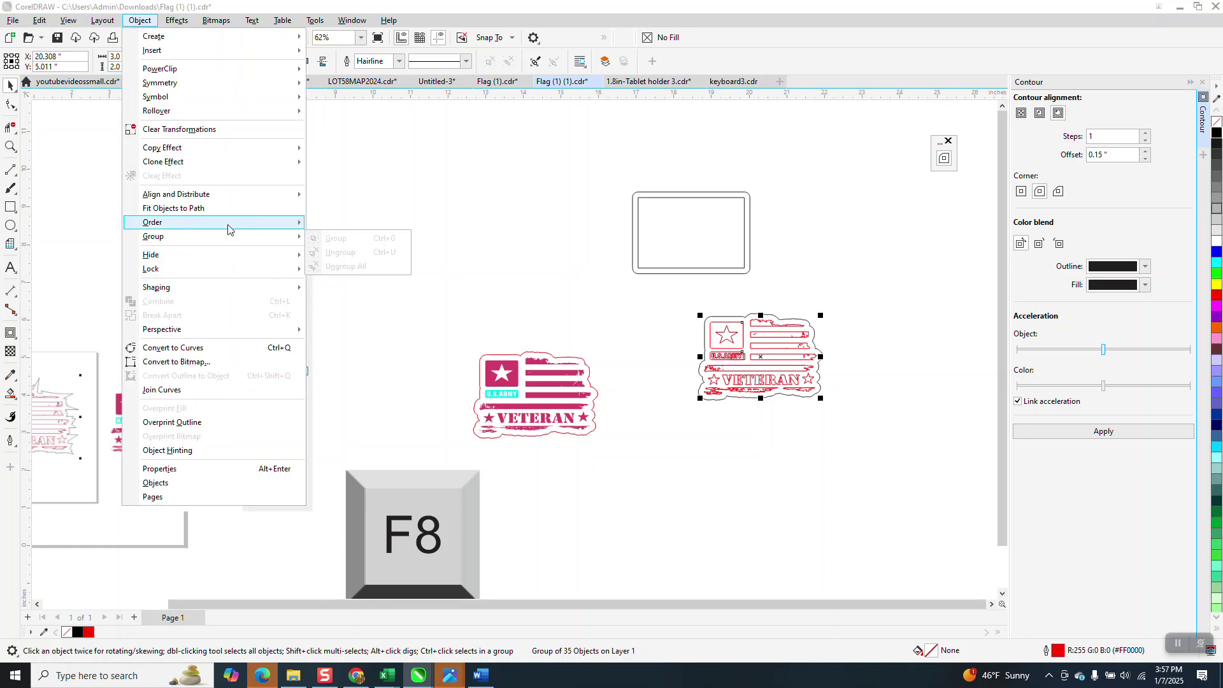
mouse_move(231, 228)
click(408, 191)
mouse_move(752, 315)
mouse_down()
mouse_move(519, 240)
mouse_move(742, 337)
mouse_up()
drag(666, 288, 701, 360)
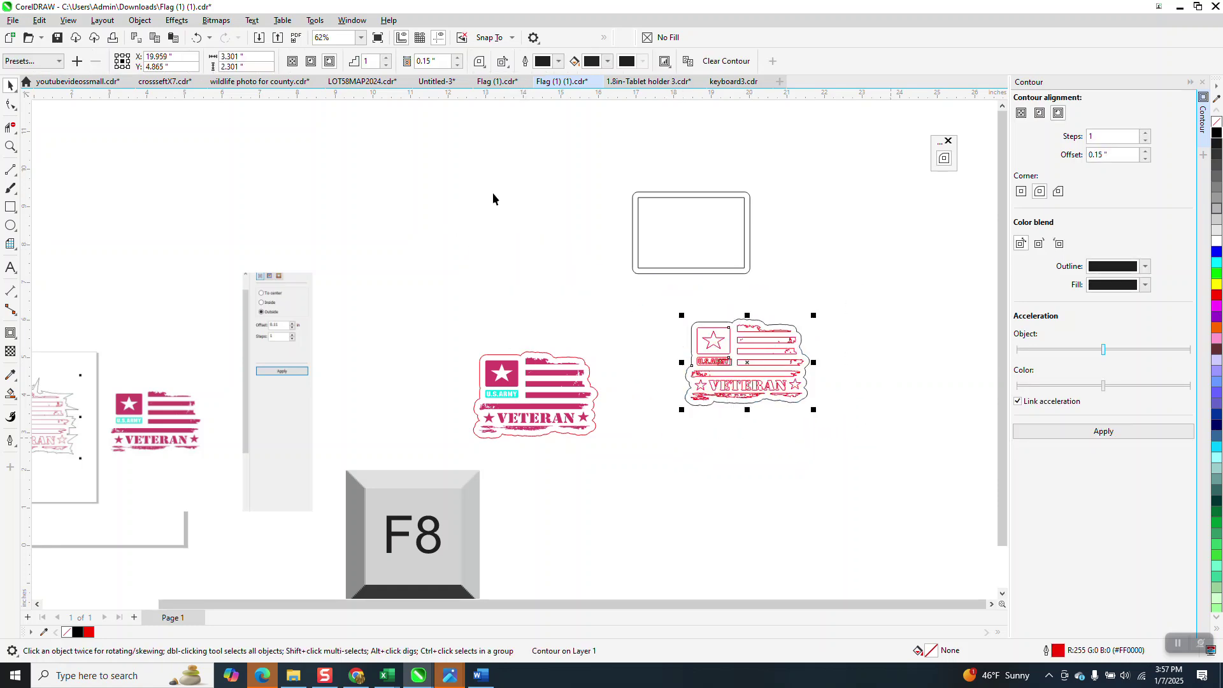
Break the rounded contour apart from the flag group and move the separated outline above the filled flag design.
click(140, 20)
click(177, 314)
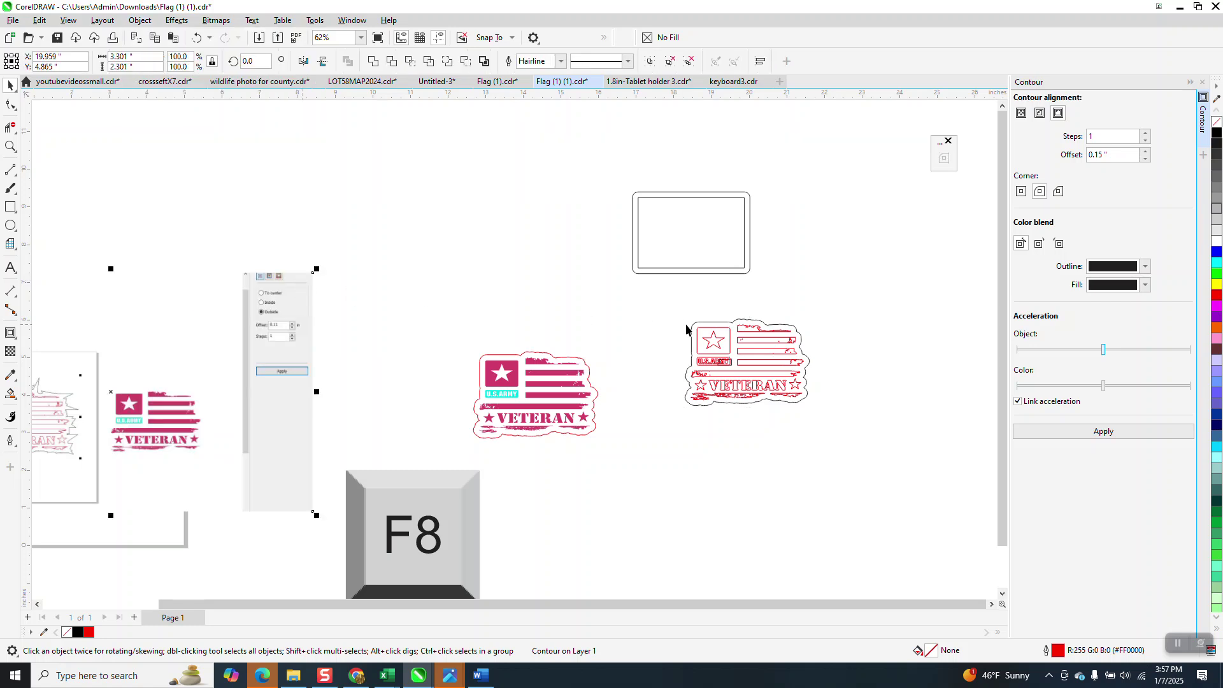
drag(711, 326, 476, 188)
Try a 0.15 inch outside contour with mitered corners on the red-outline flag group, and undo it.
drag(634, 291, 822, 414)
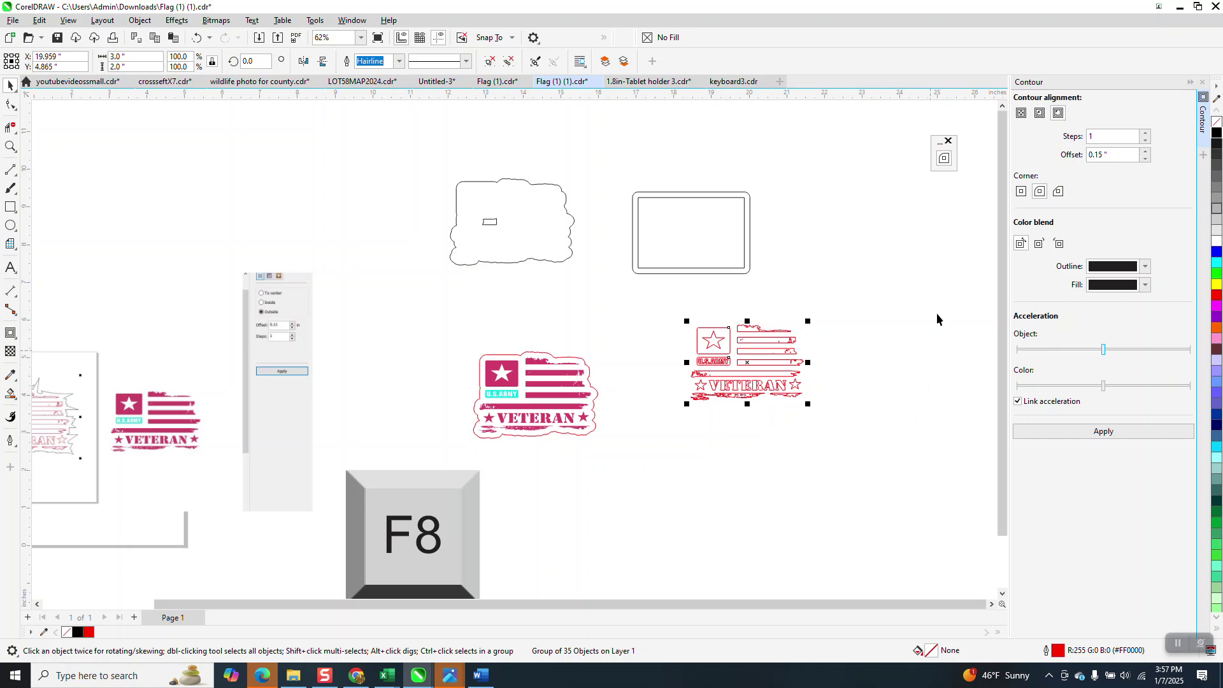
click(1020, 193)
click(1103, 430)
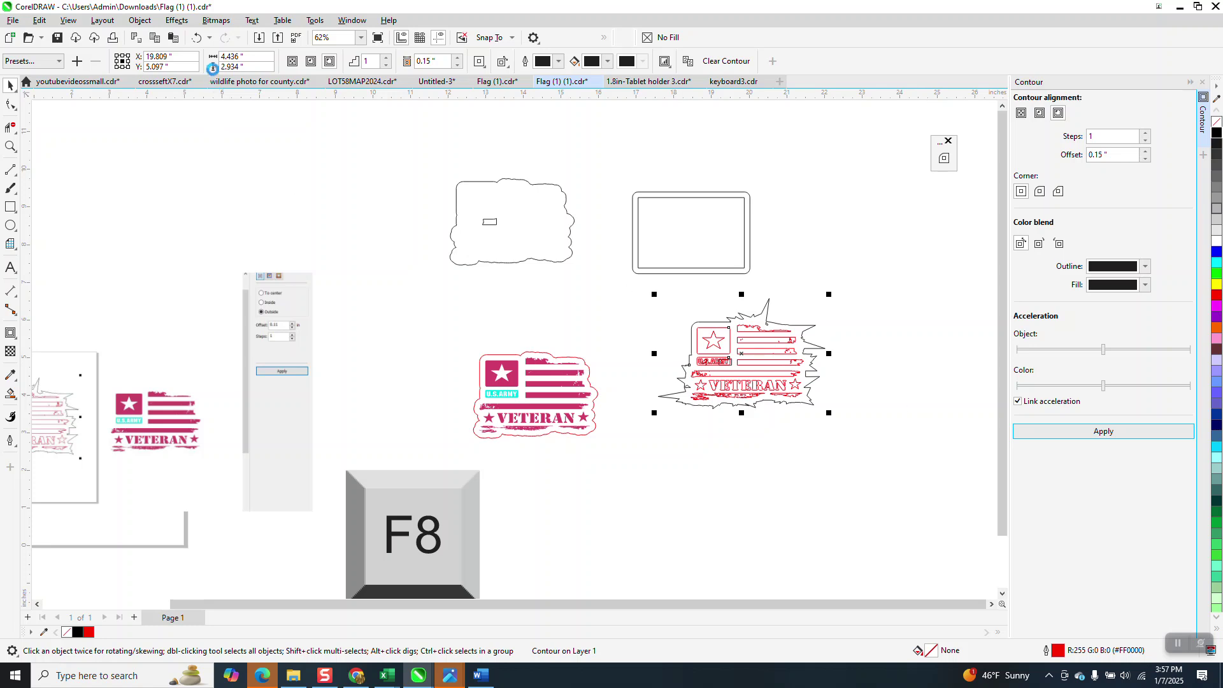
click(198, 38)
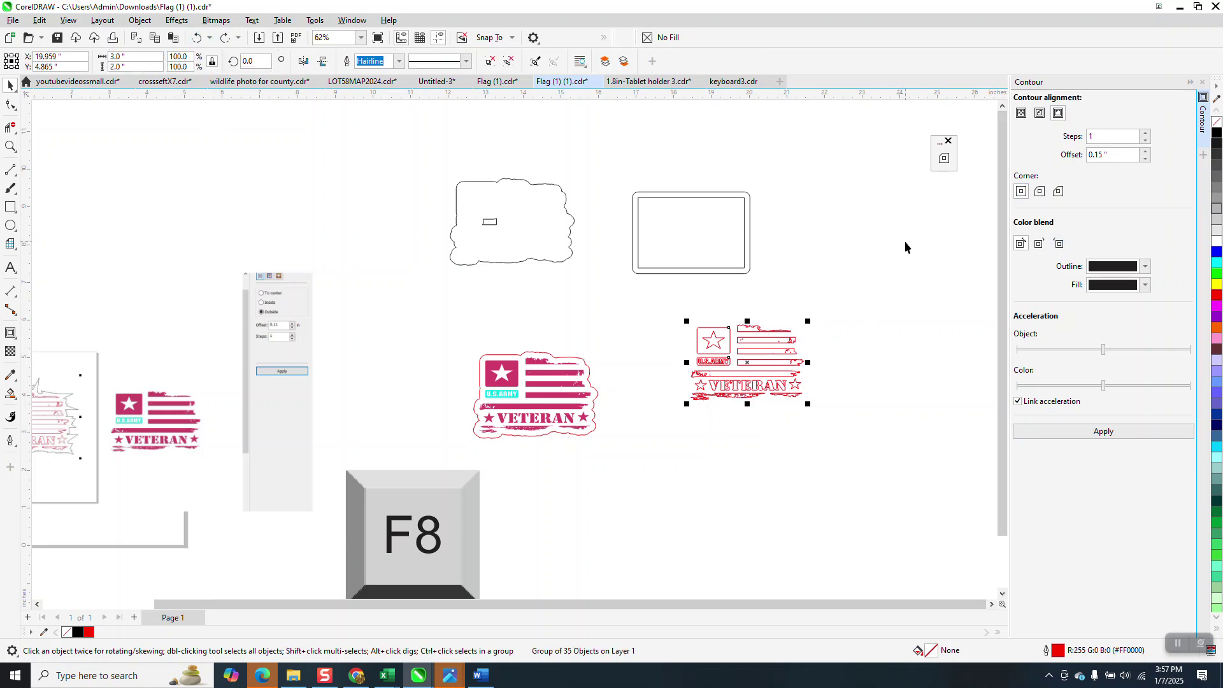
Apply the 0.15 inch Round corners contour to the flag group and dock the custom toolbar beside the No Fill command.
click(944, 159)
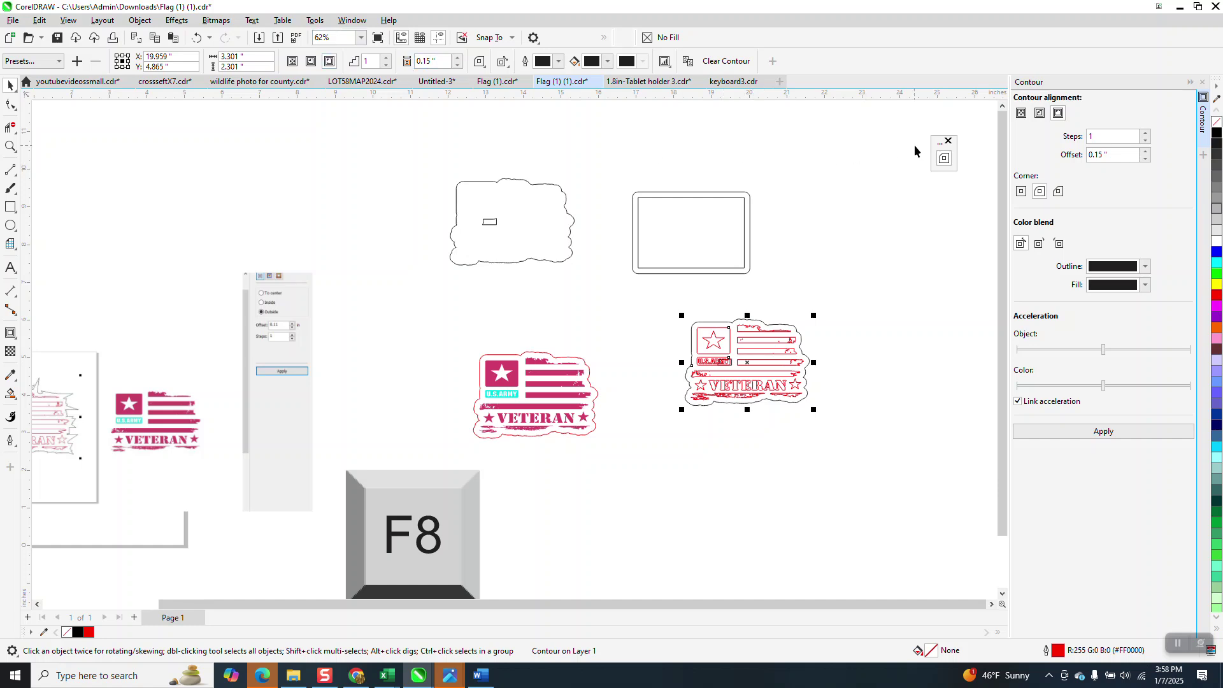
drag(938, 145, 893, 46)
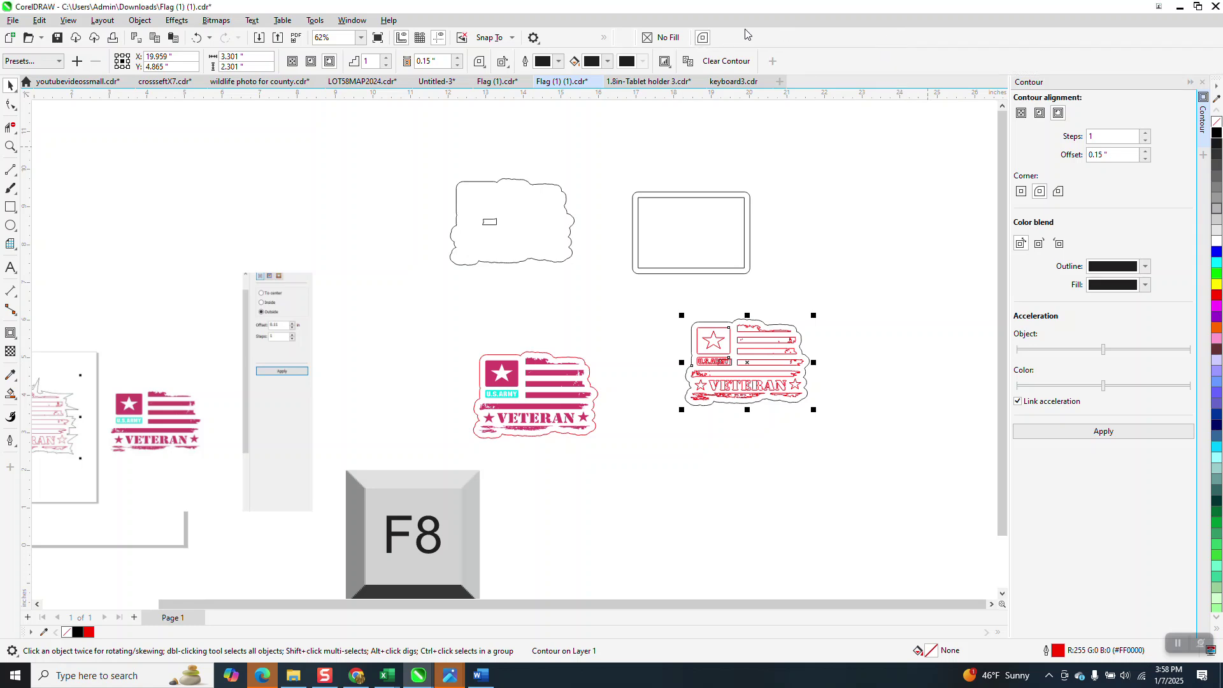
Display the custom Round corners toolbar item with its caption to the right of the image.
right_click(707, 38)
mouse_move(759, 45)
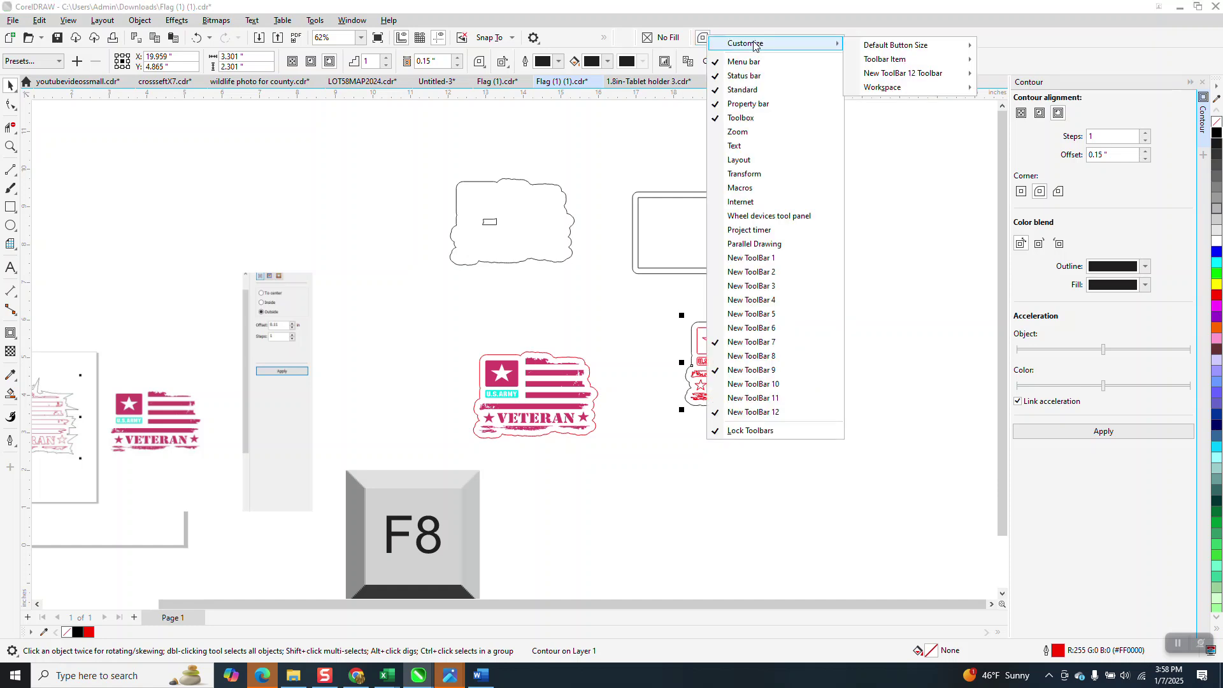
mouse_move(883, 65)
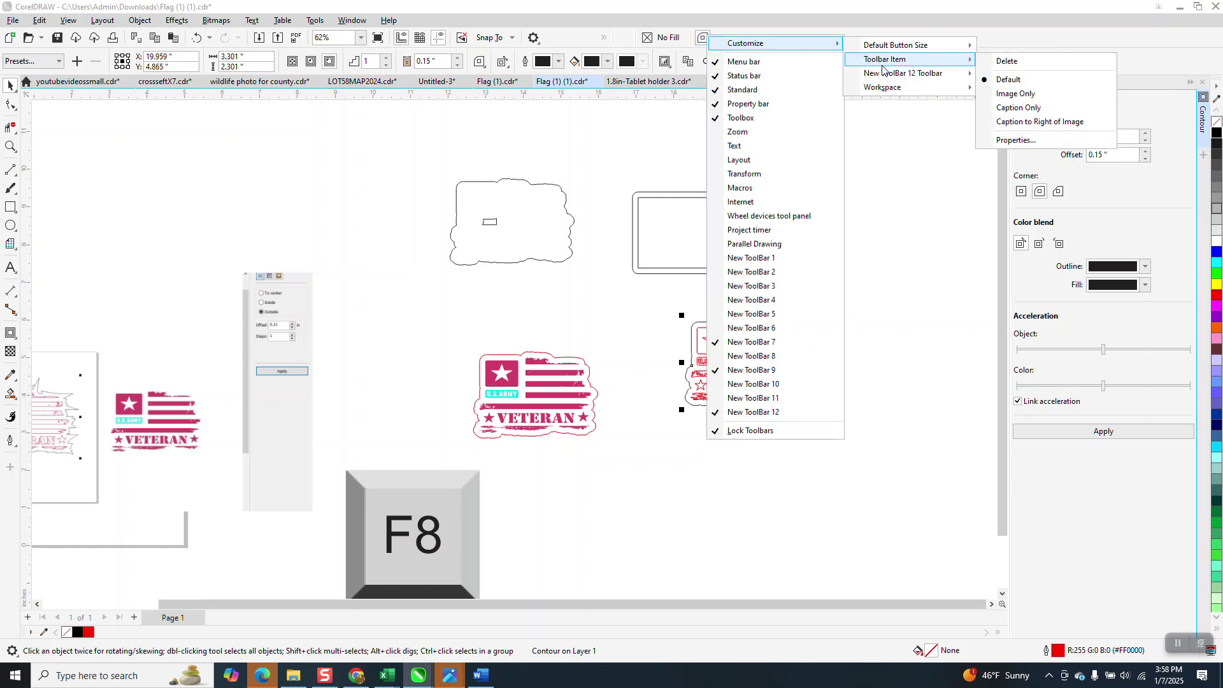
click(1013, 121)
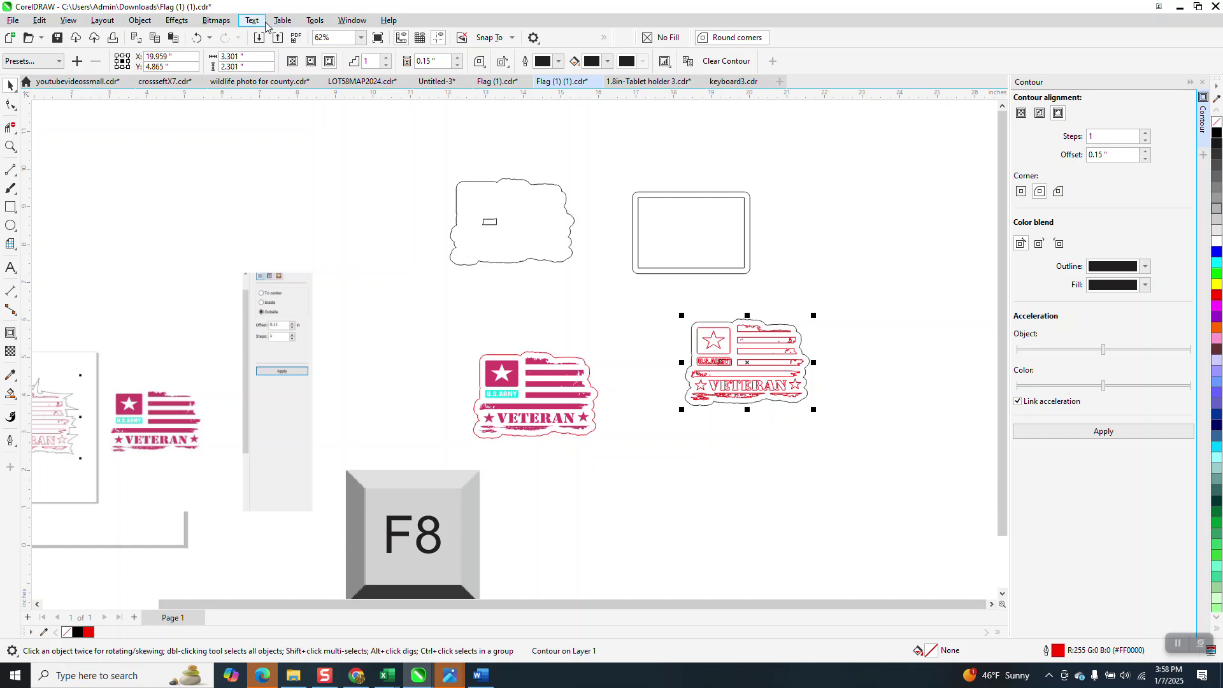
click(314, 21)
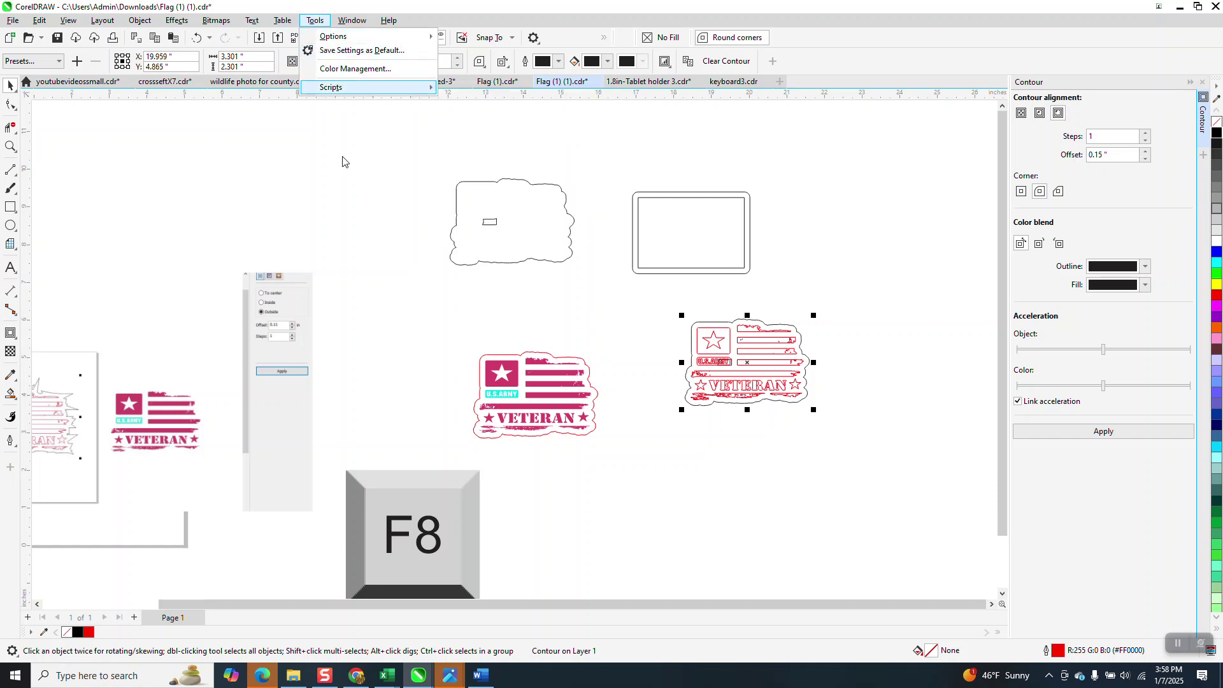
click(487, 161)
Break the contour apart from the red-outline flag group and move the separated outline to the empty area above the page.
scroll(525, 164, down, 2)
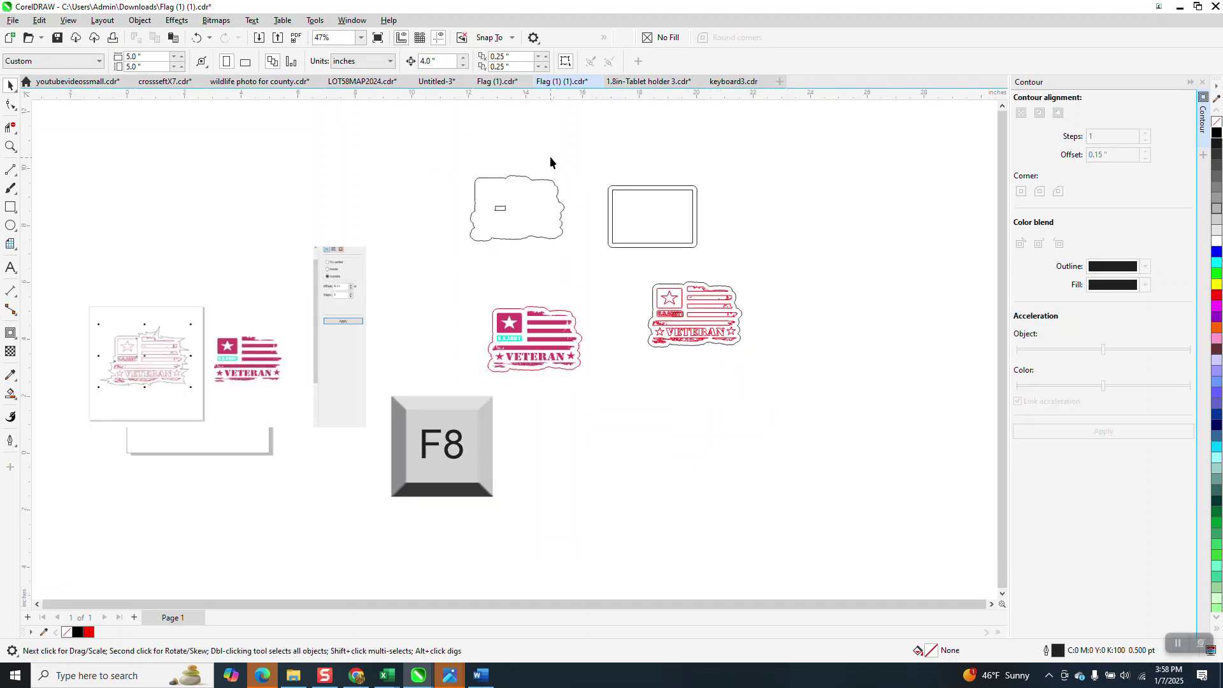
click(676, 291)
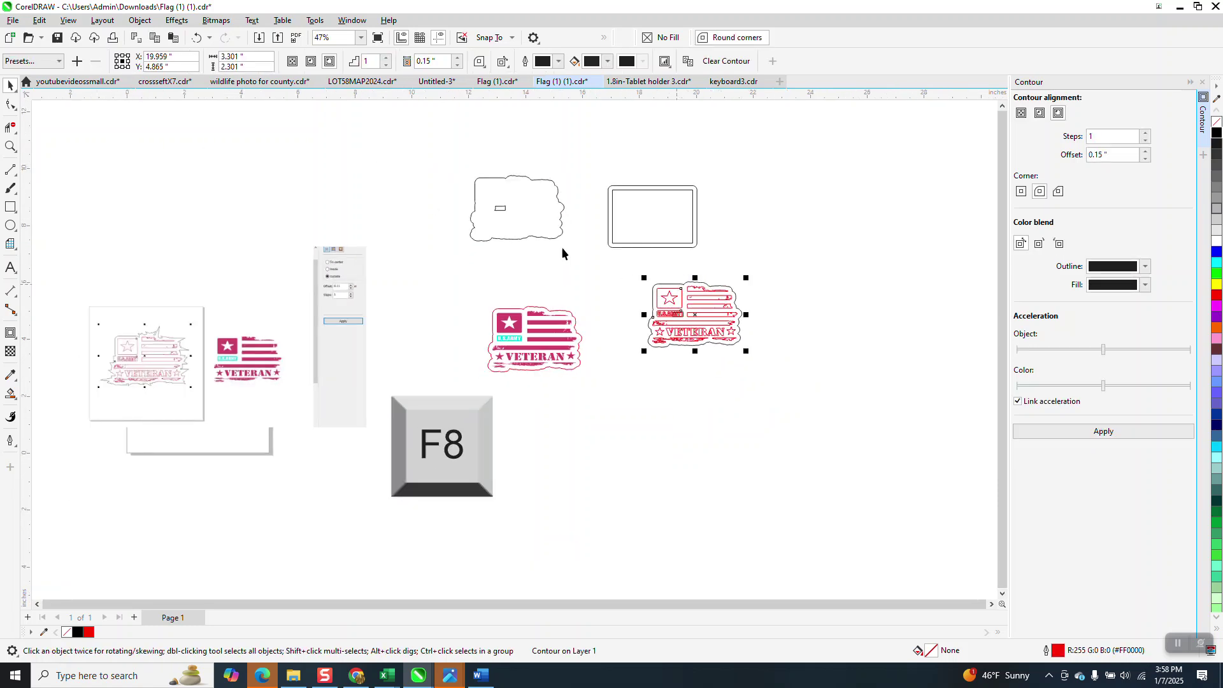
click(139, 20)
click(204, 315)
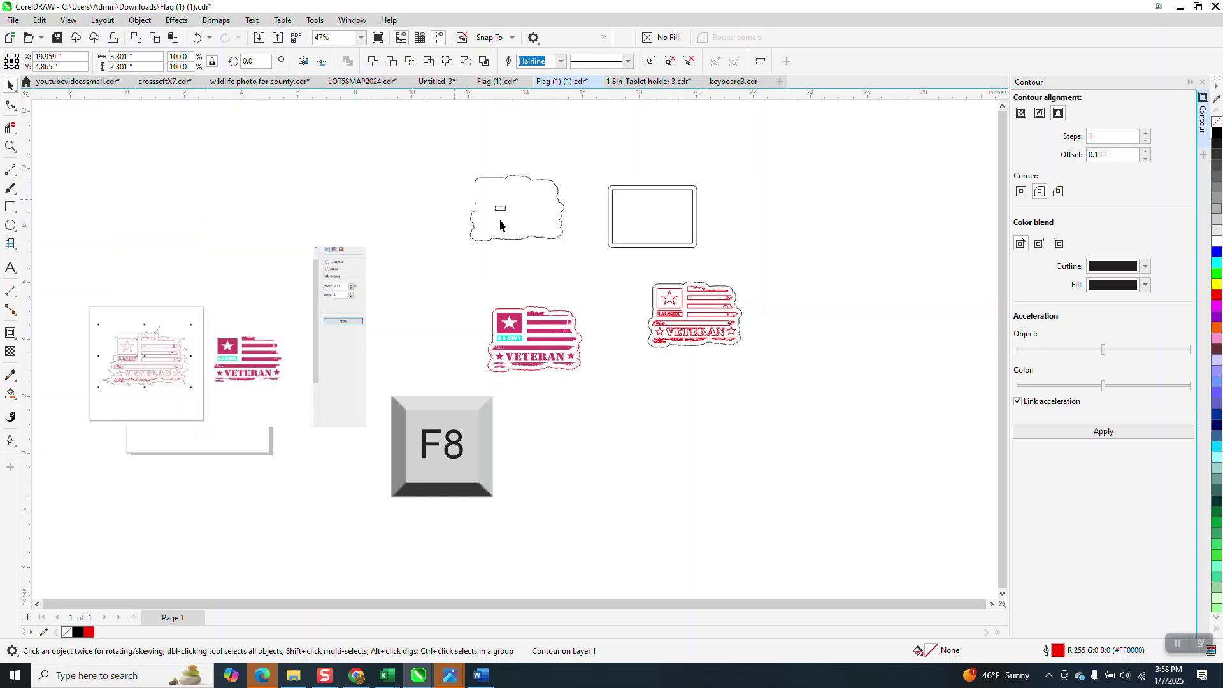
drag(510, 211, 207, 211)
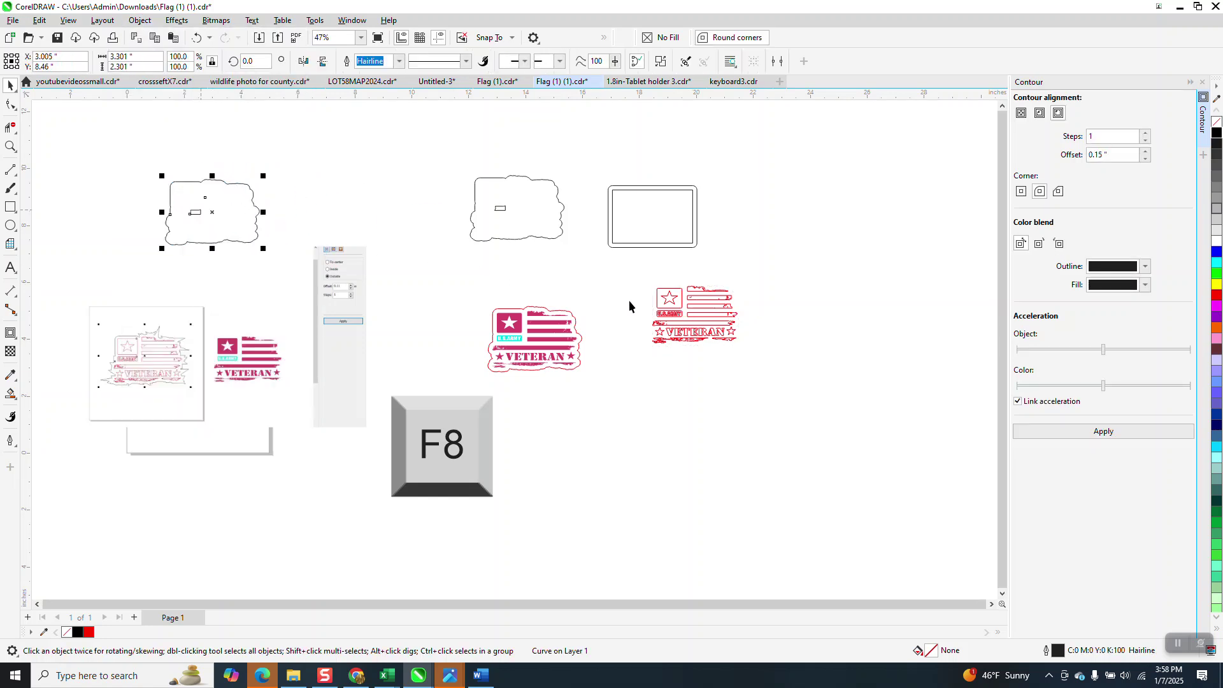
Close the Contour docker and apply a 0.15 inch outside contour to the red-outline flag group with the Contour tool.
click(674, 312)
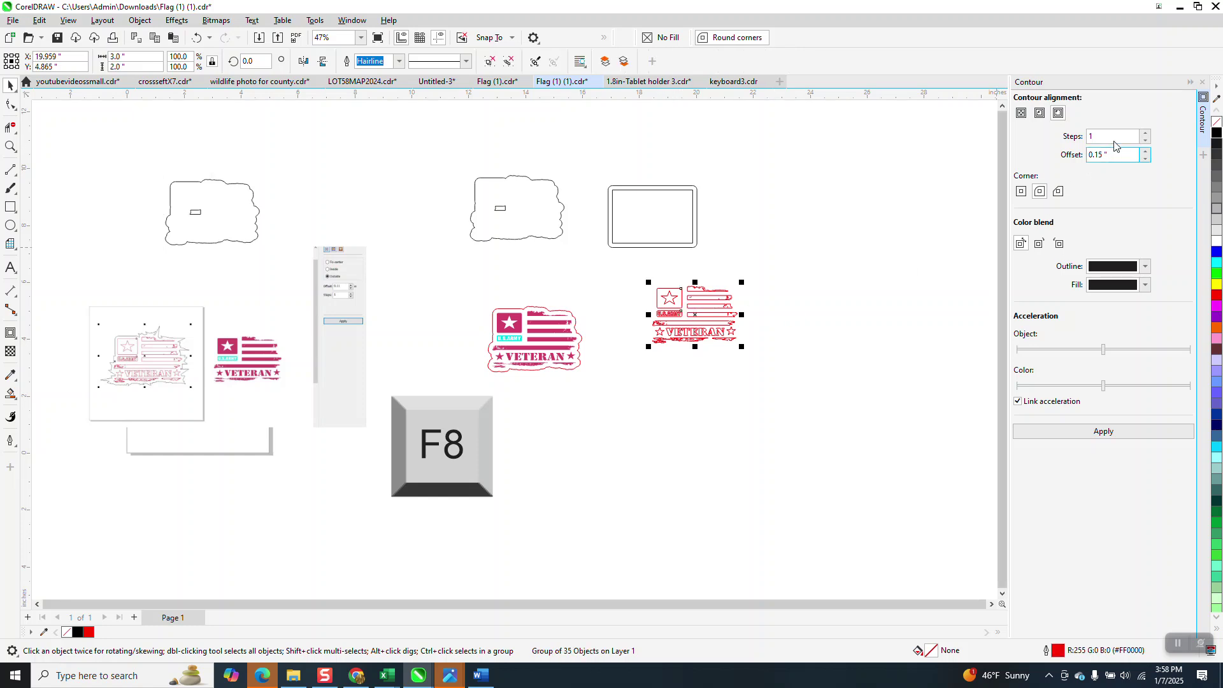
click(1203, 84)
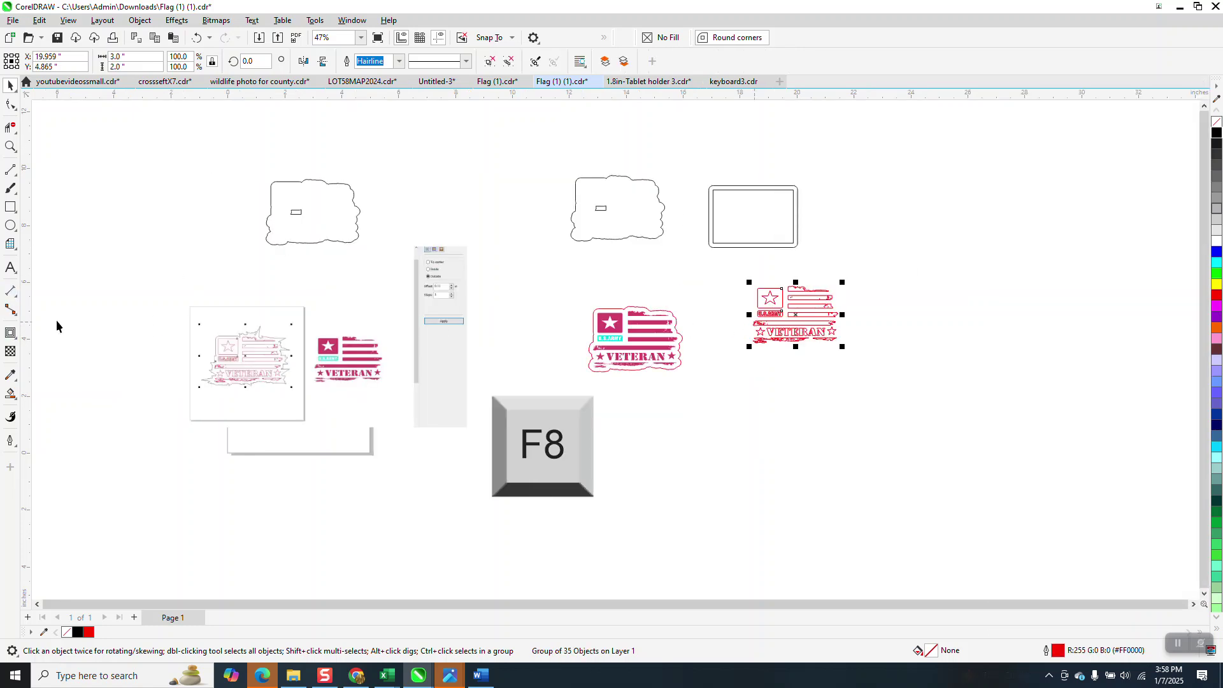
click(16, 345)
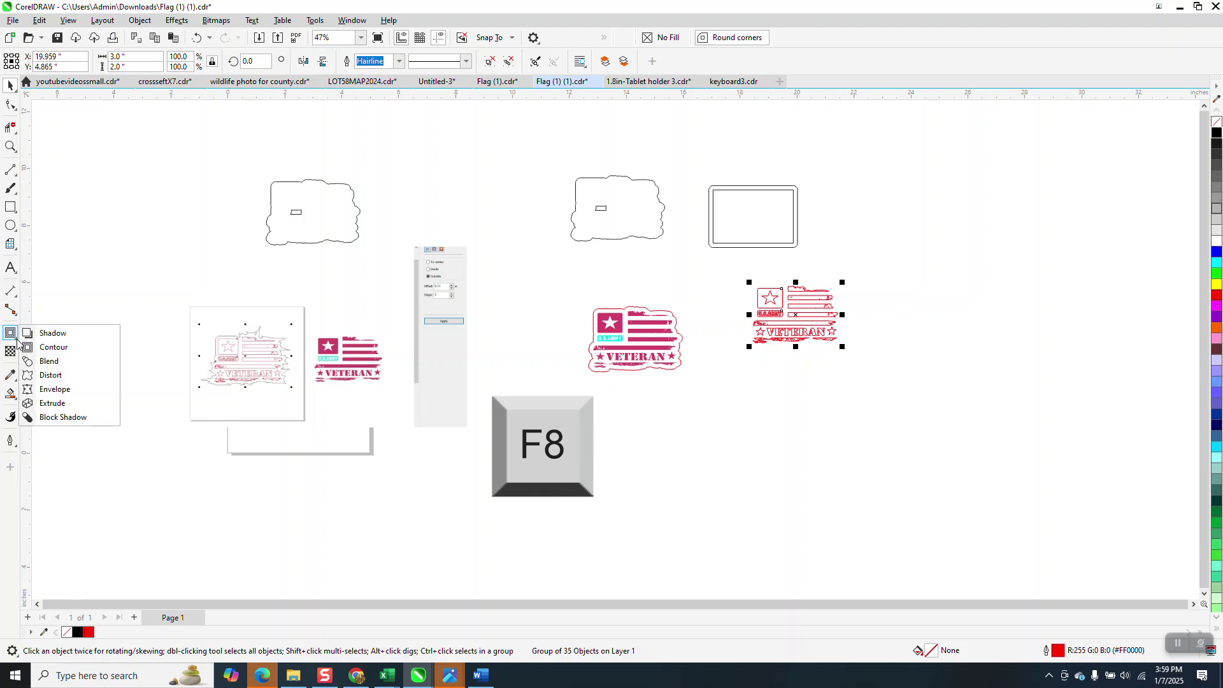
click(64, 349)
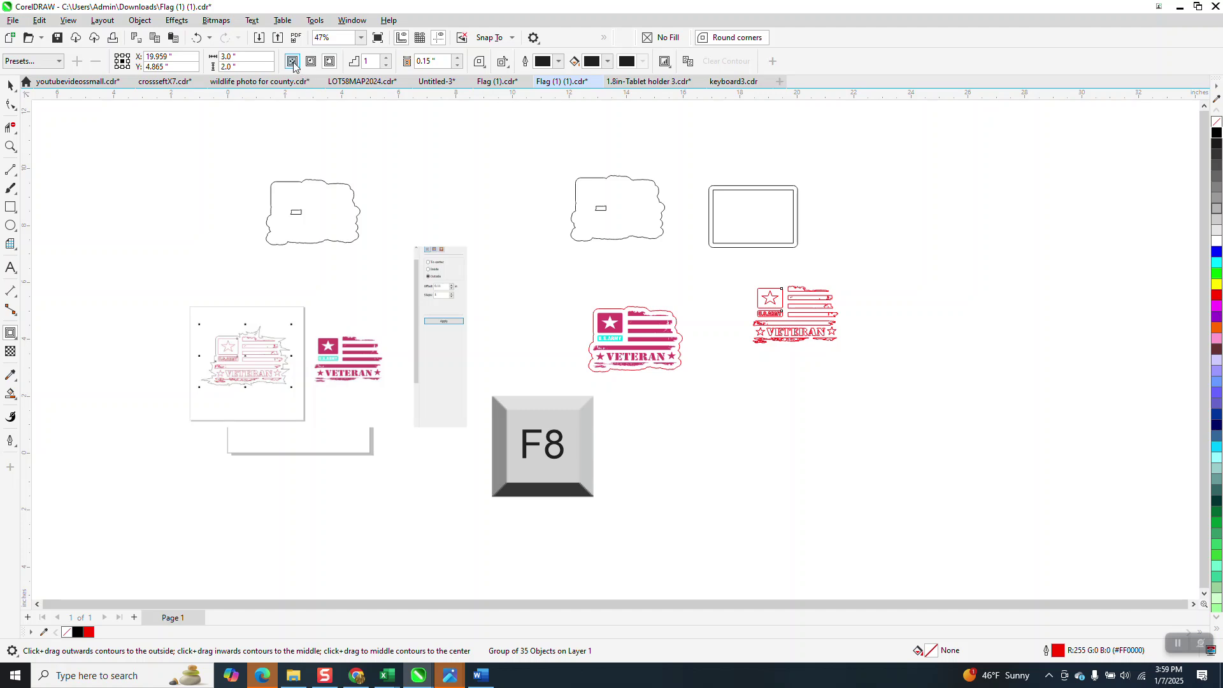
click(329, 61)
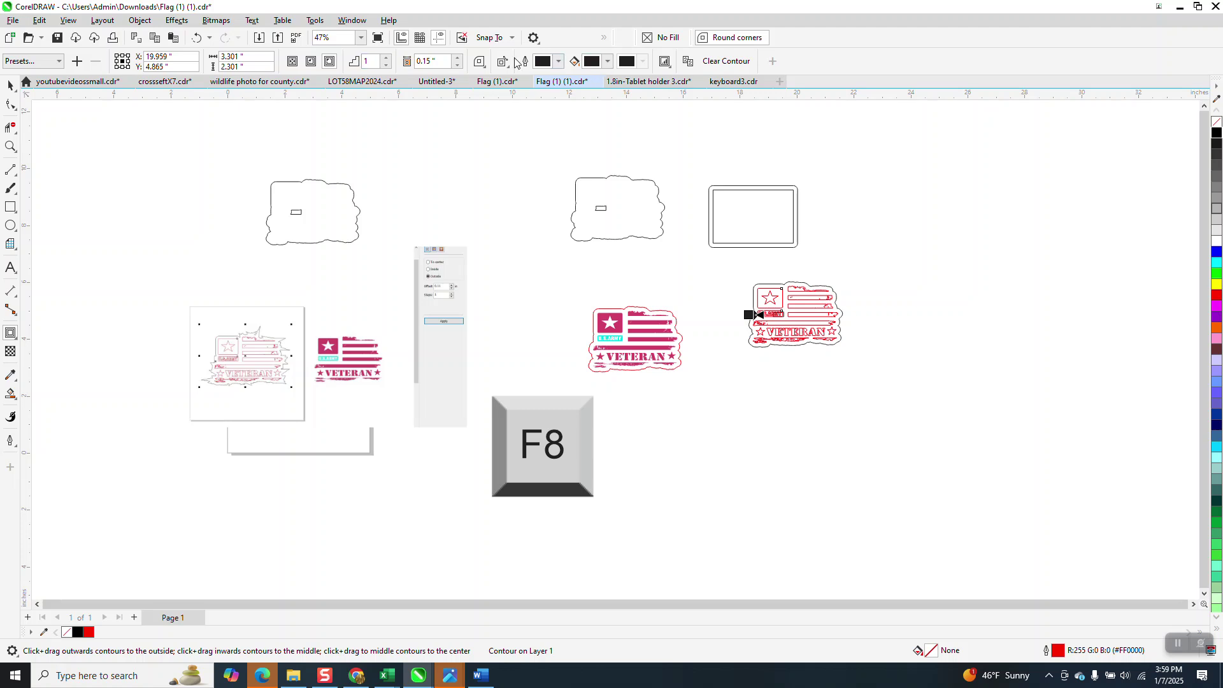
Try enlarging the flag's contour interactively to offsets of about 0.291 and 0.234 inch, undoing each attempt.
click(10, 146)
drag(689, 267, 889, 373)
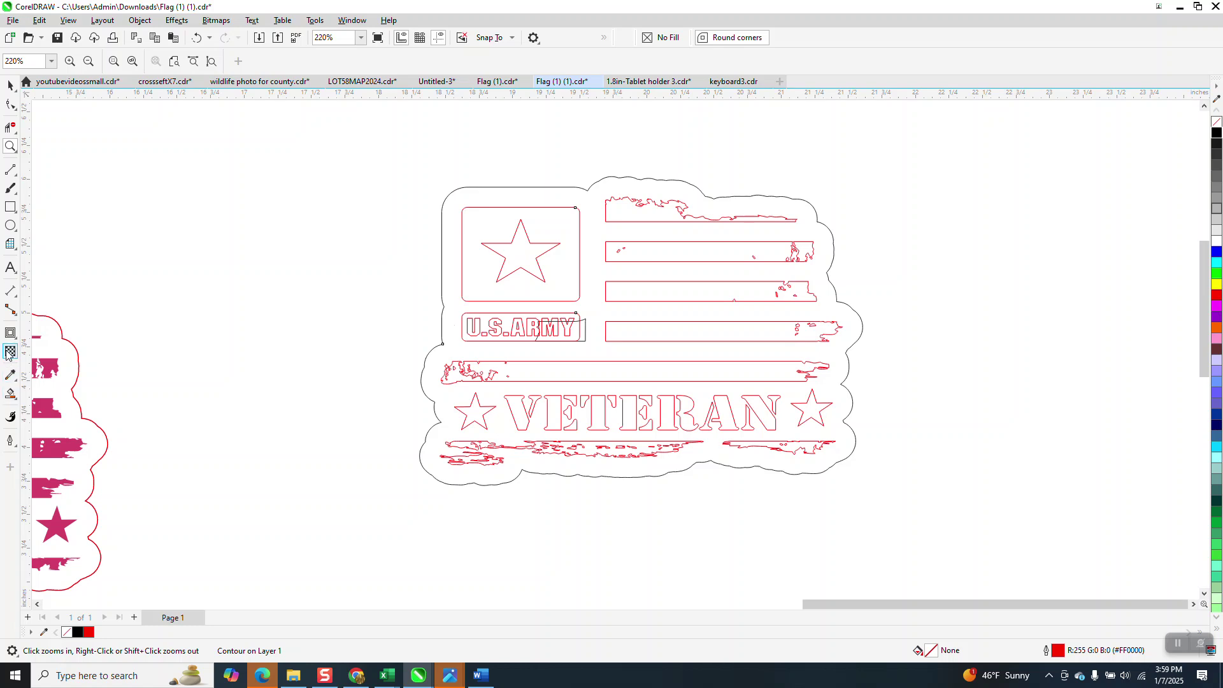
click(10, 333)
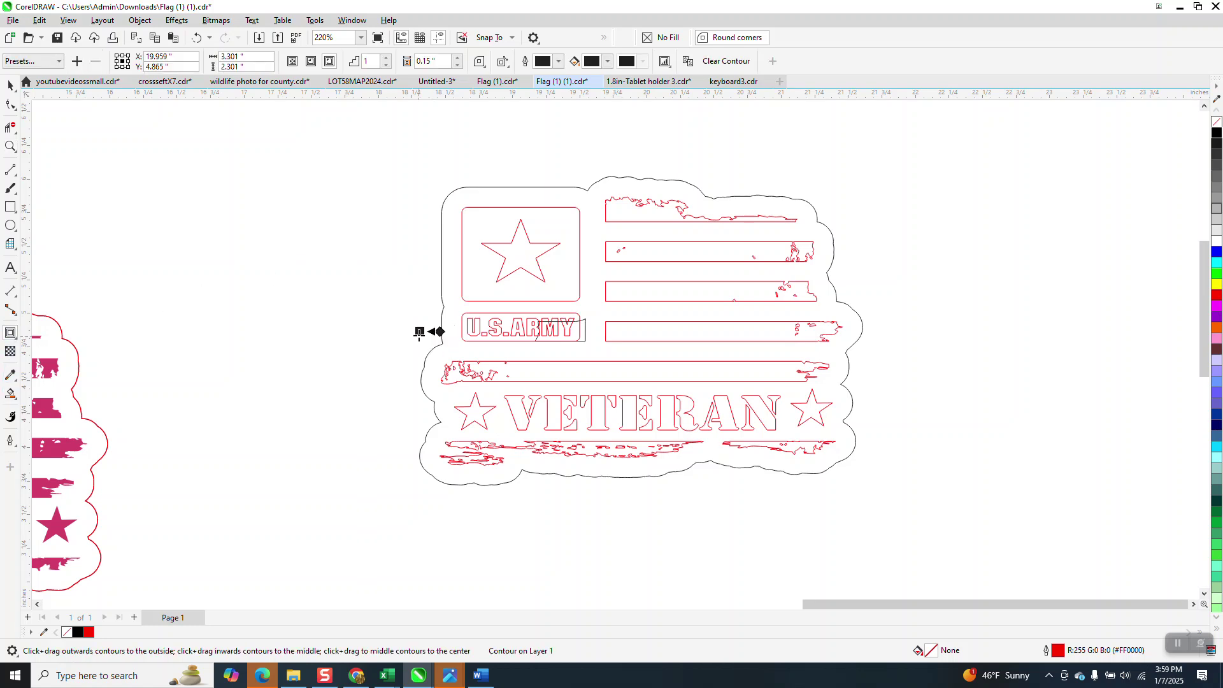
drag(404, 334, 437, 334)
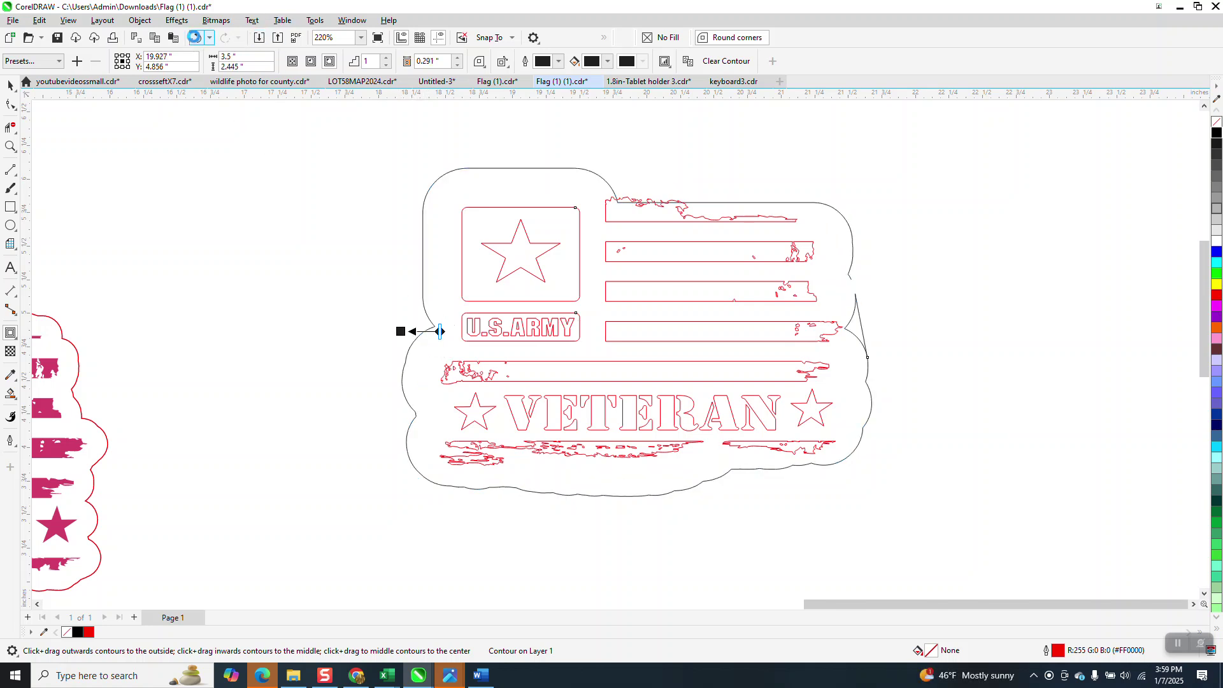
click(196, 38)
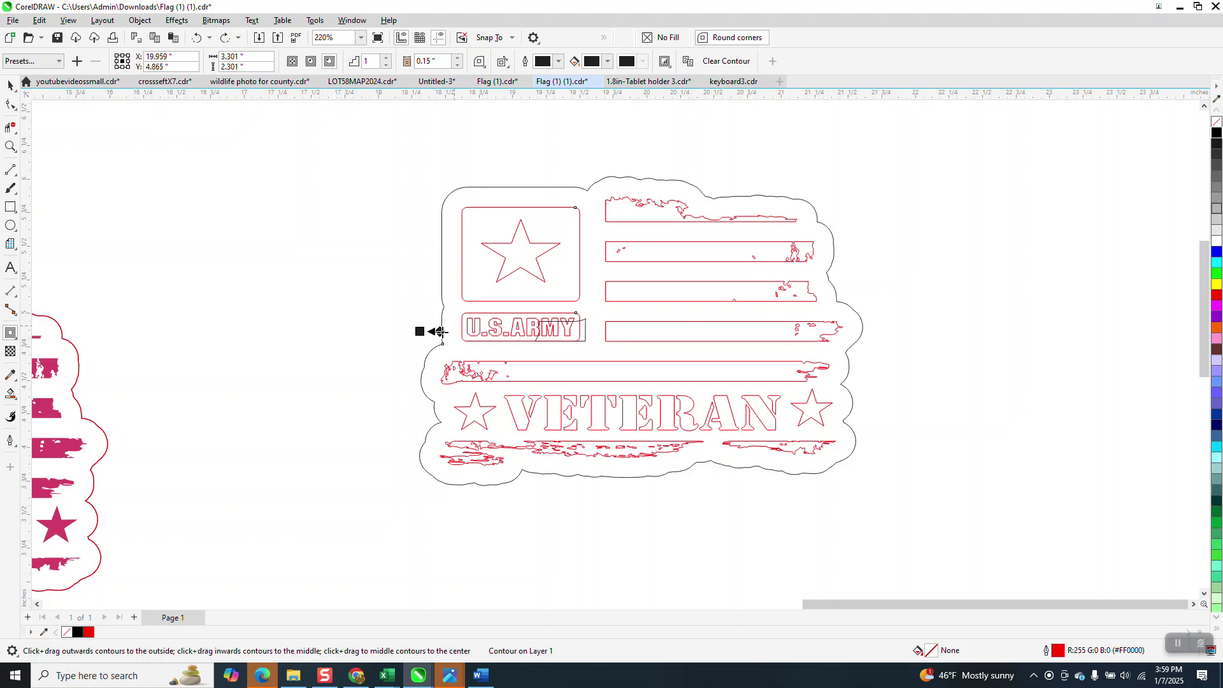
drag(419, 332, 409, 332)
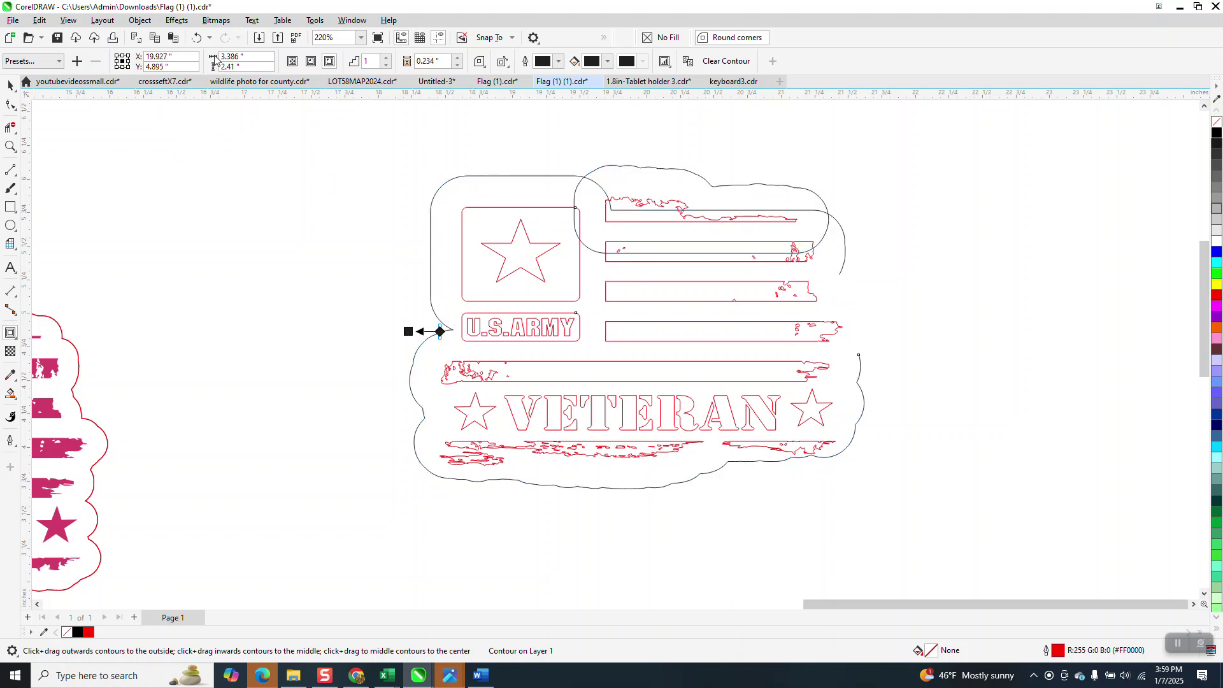
click(196, 38)
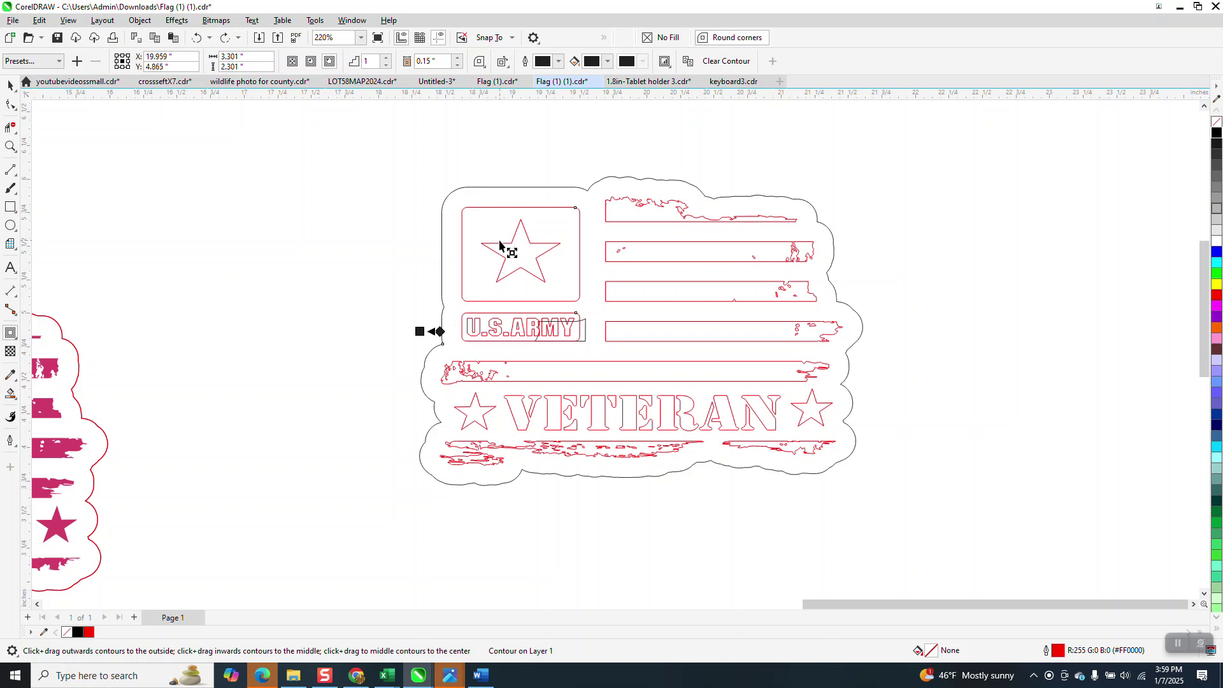
Set the flag group's contour offset to 0.2 inch.
click(457, 58)
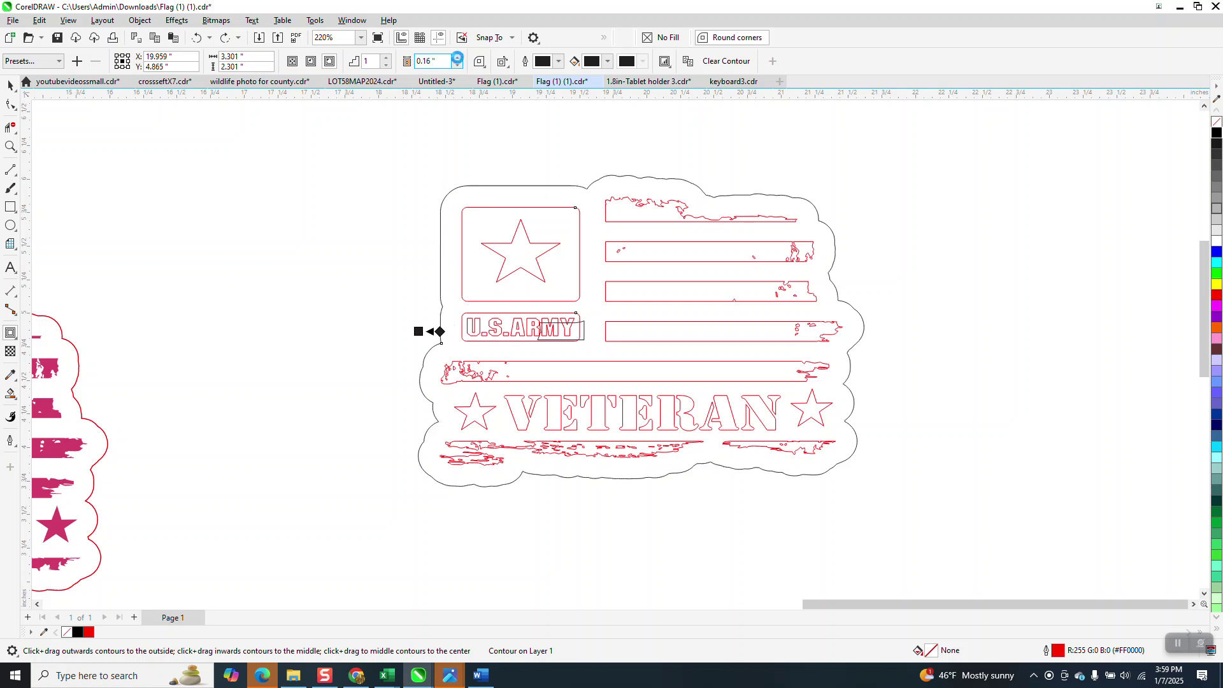
click(457, 58)
click(457, 58)
click(458, 58)
click(458, 58)
click(457, 58)
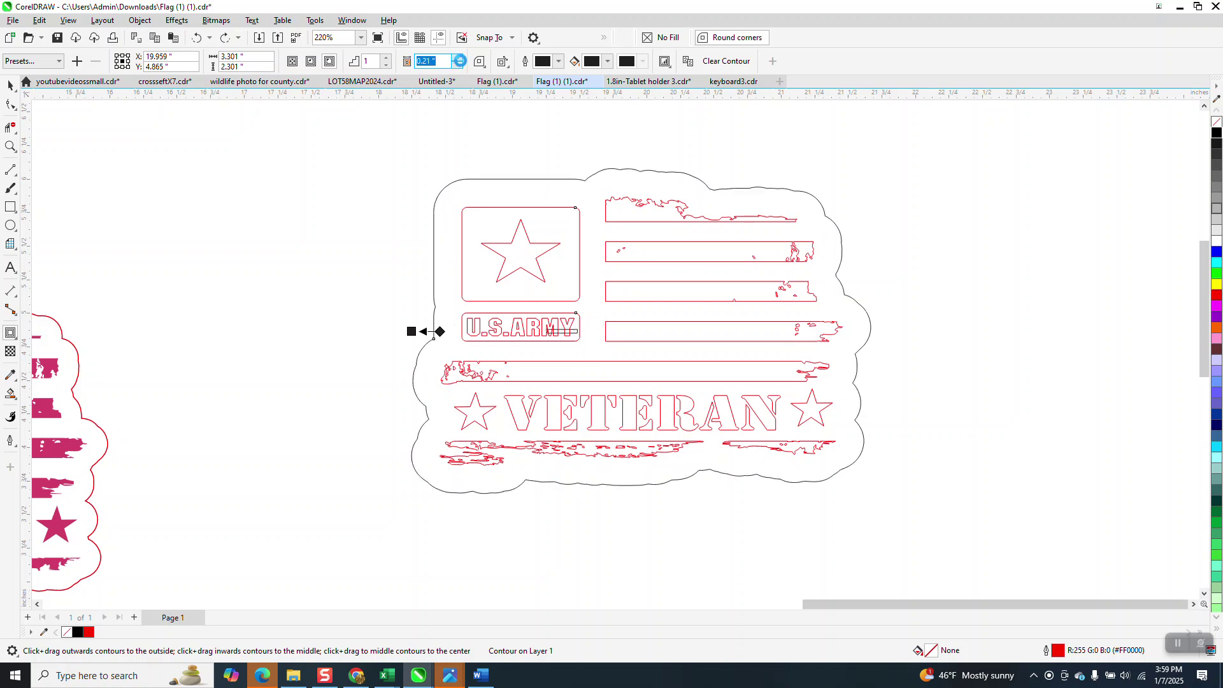
click(457, 58)
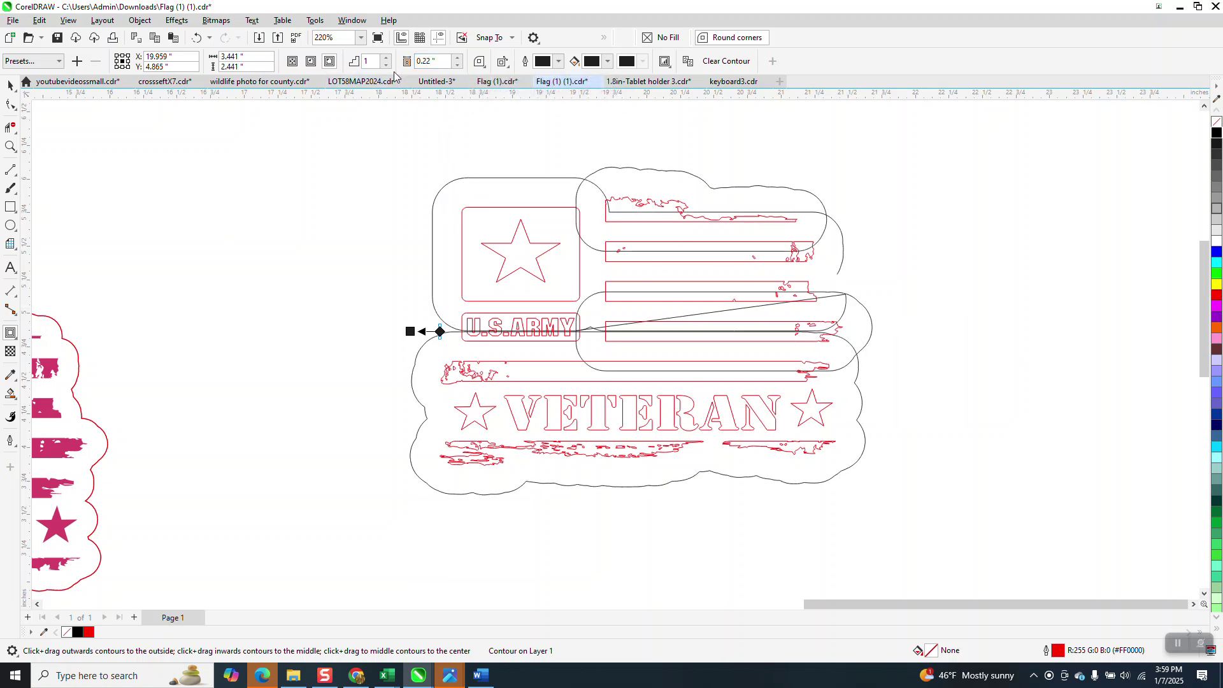
click(458, 65)
click(458, 65)
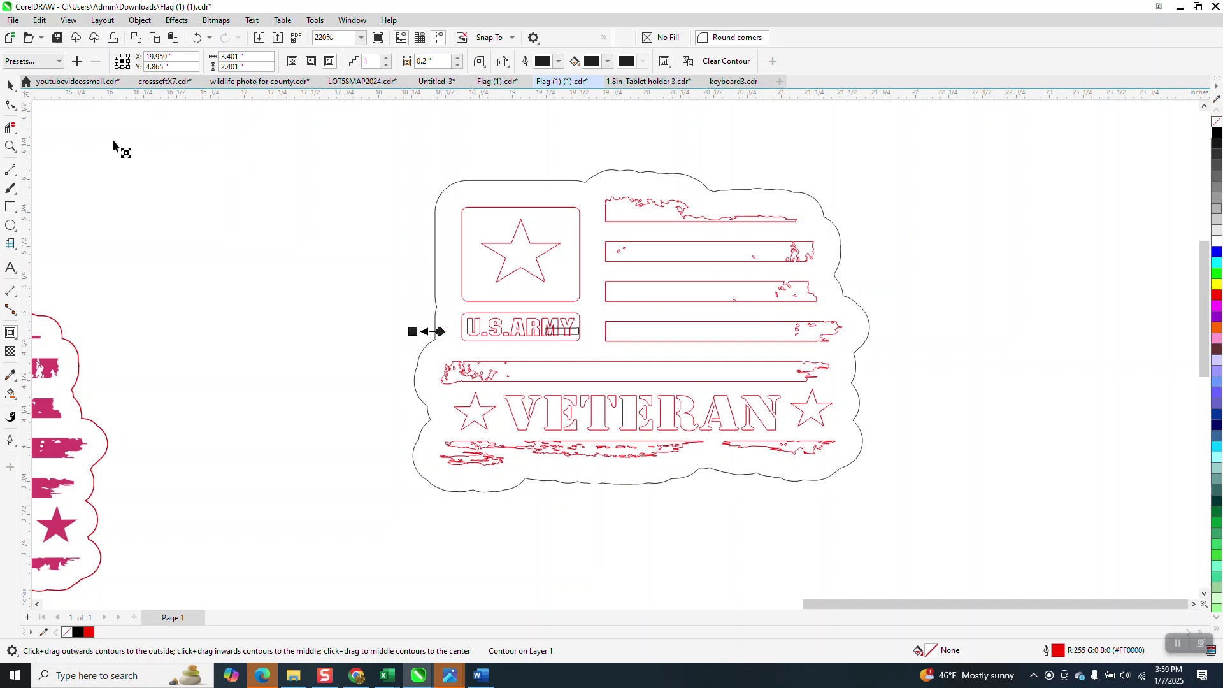
Break the 0.2 inch contour apart from the flag group and nudge the separated outline 4 inches to the right.
key(space)
click(536, 213)
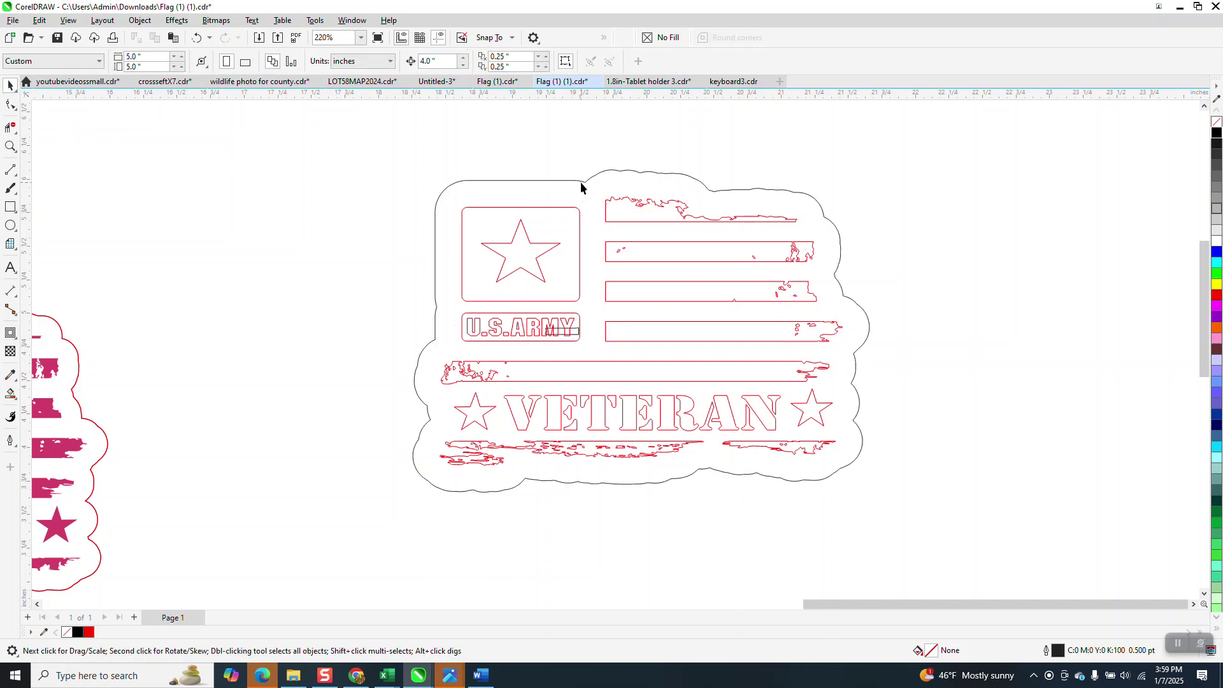
click(581, 185)
click(139, 20)
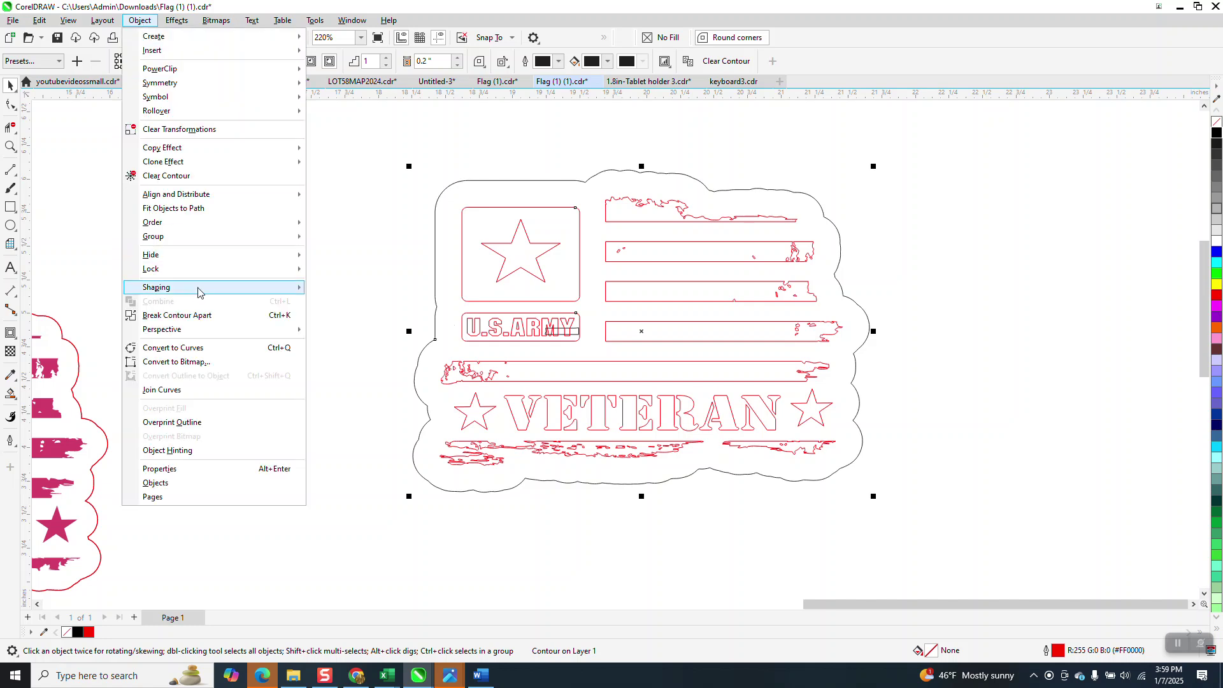
click(191, 316)
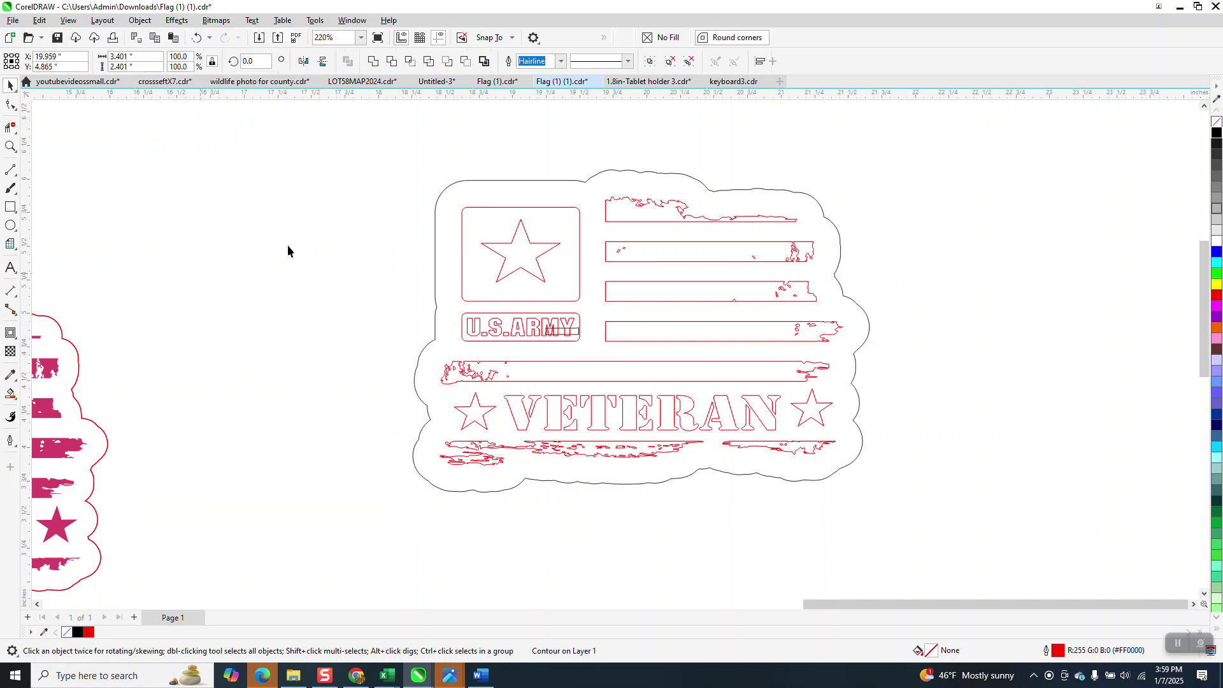
click(490, 182)
key(Right)
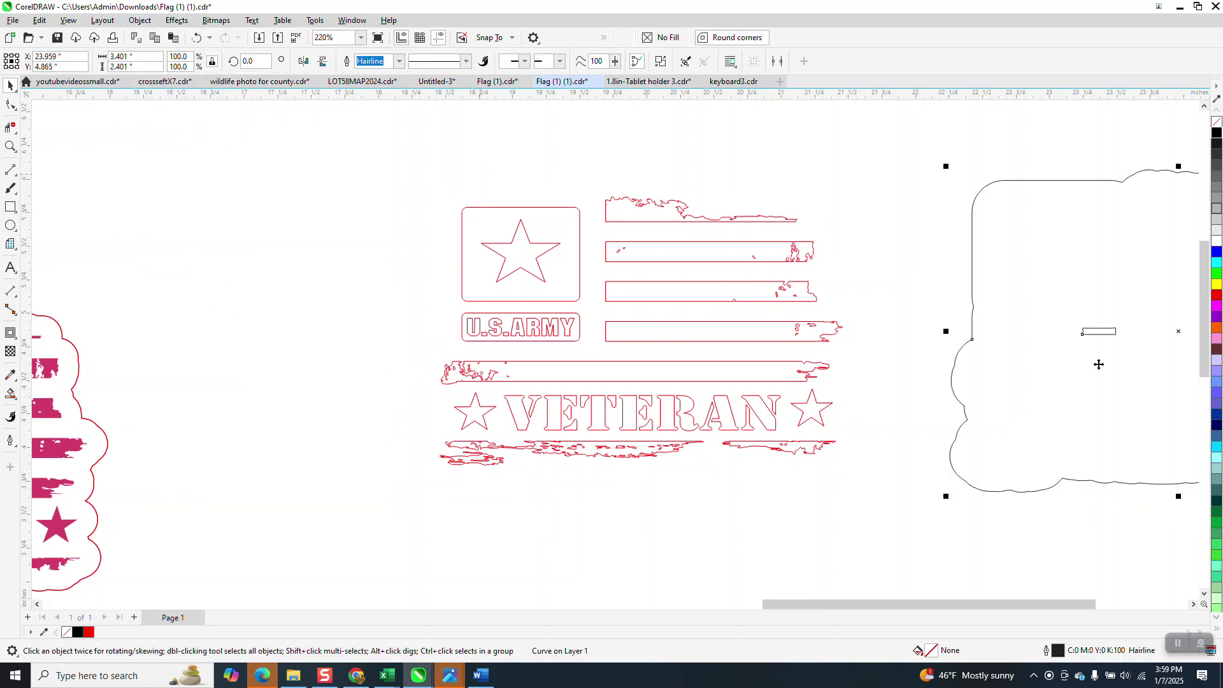
Break the separated outline curve apart and delete the small stray rectangle inside it.
click(146, 21)
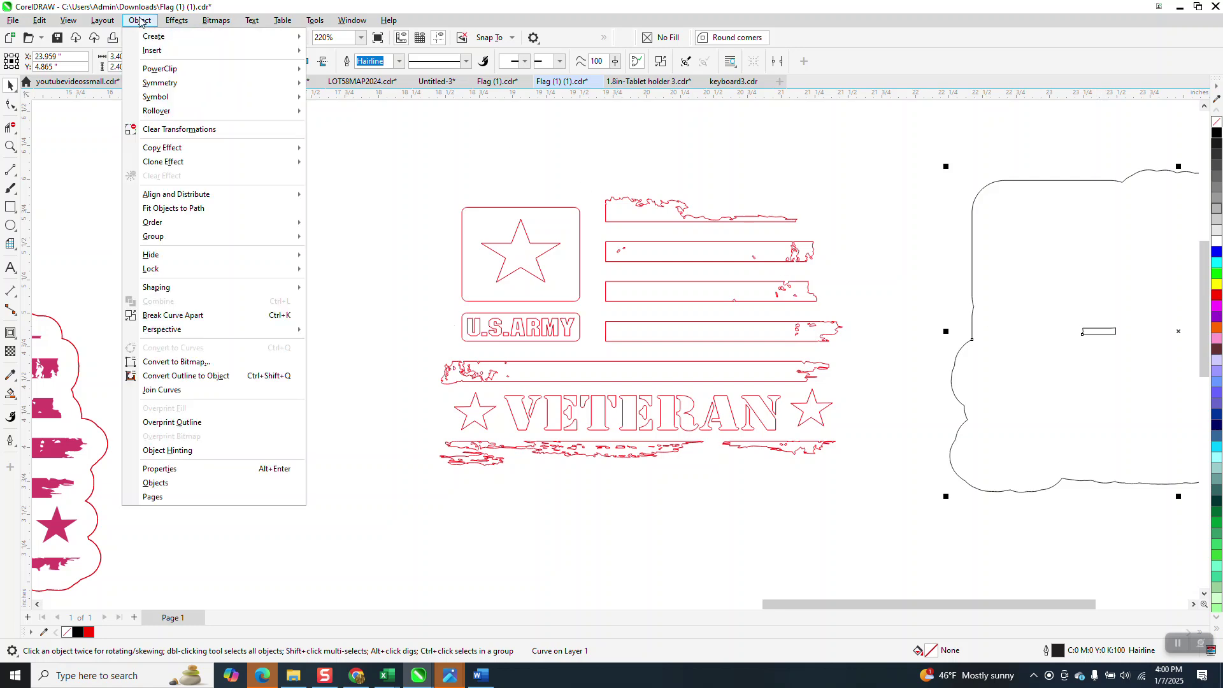
click(179, 316)
drag(935, 246, 1134, 380)
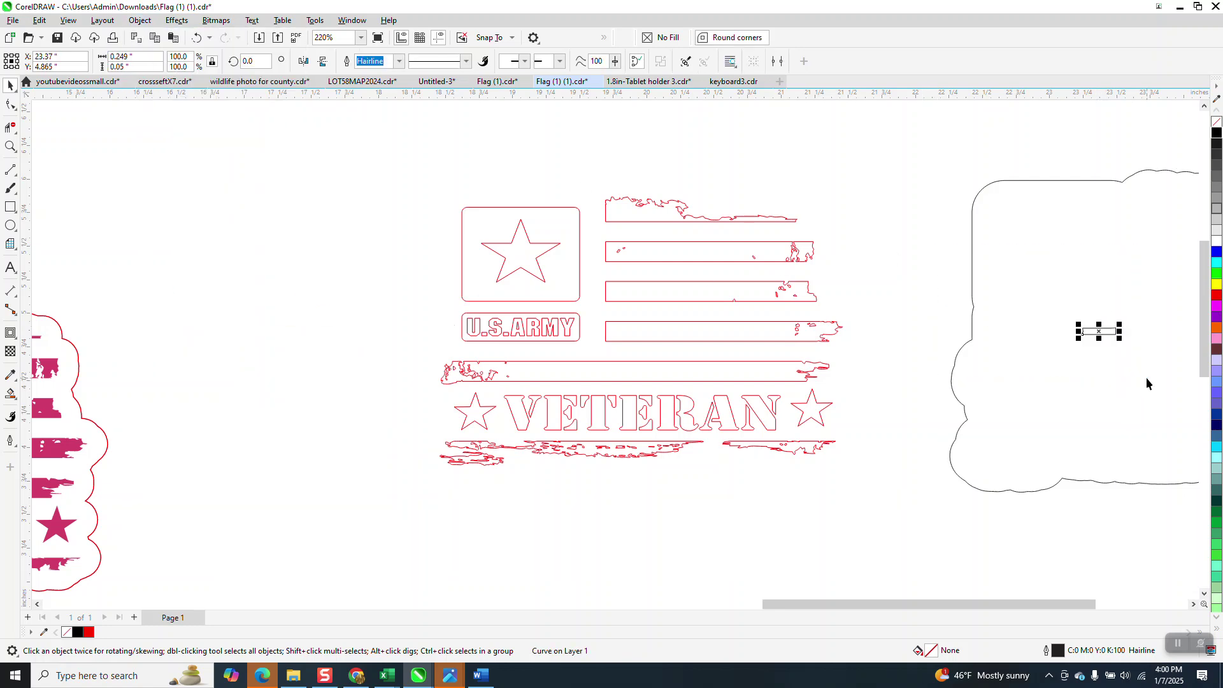
key(Delete)
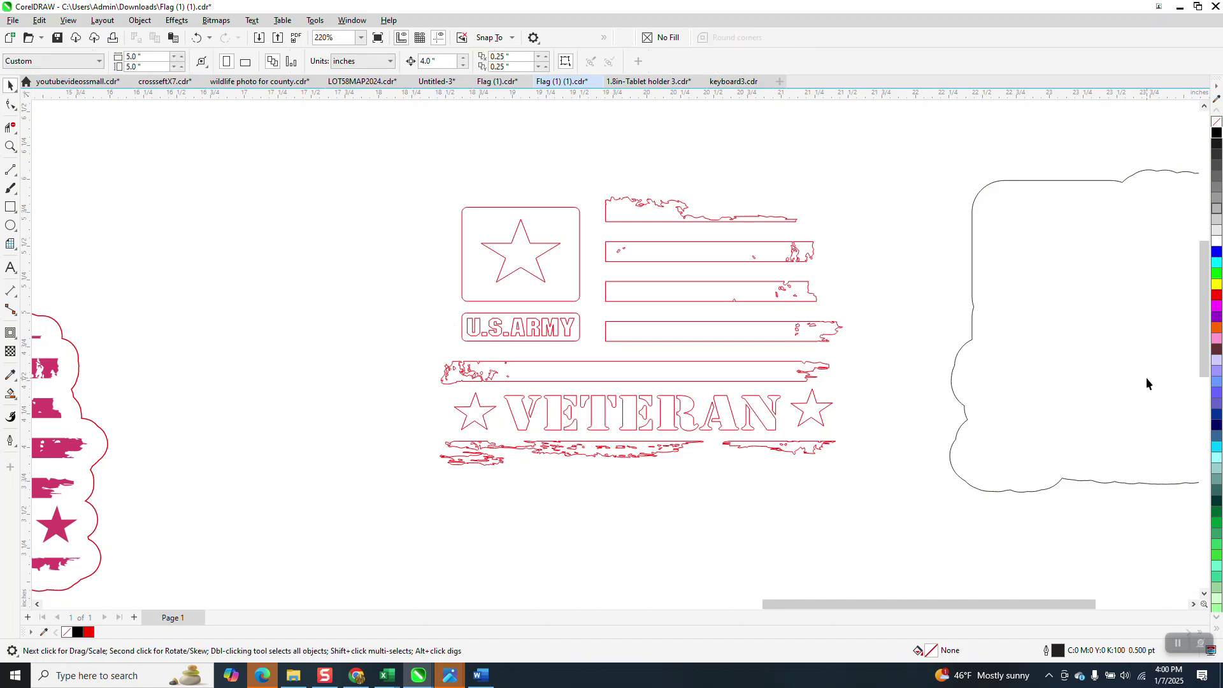
Move the cleaned outline back so it is centered around the red-outline flag group.
click(1012, 302)
key(c)
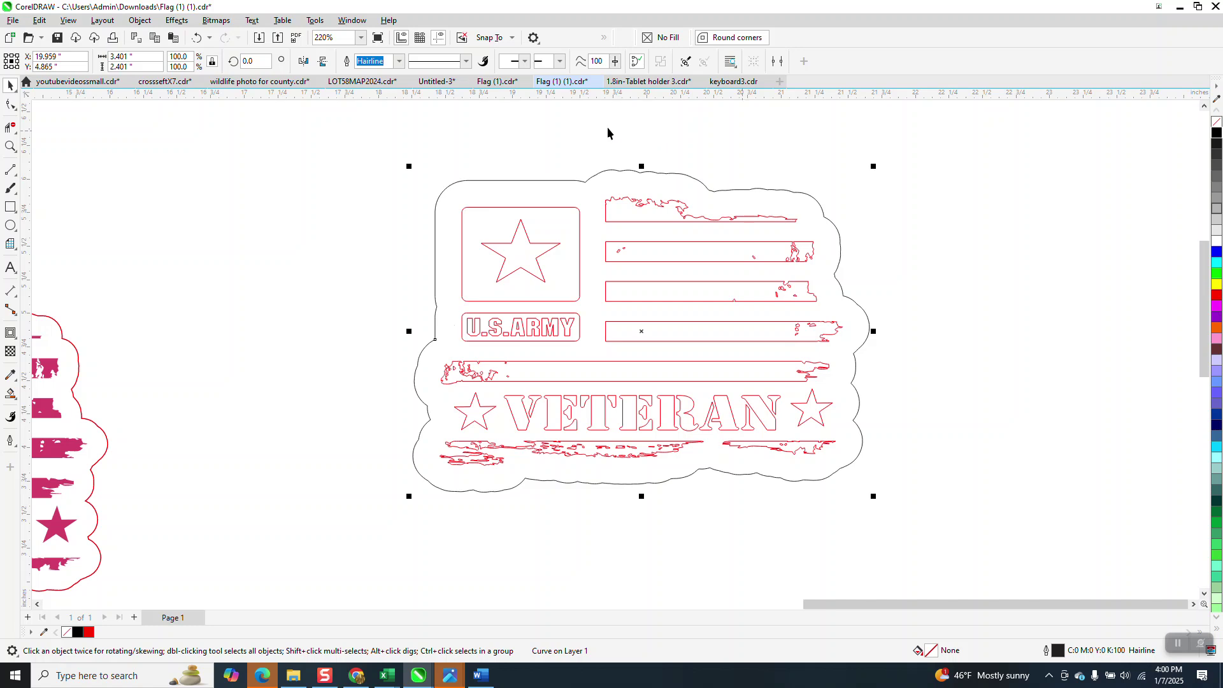
click(10, 145)
drag(382, 159, 852, 530)
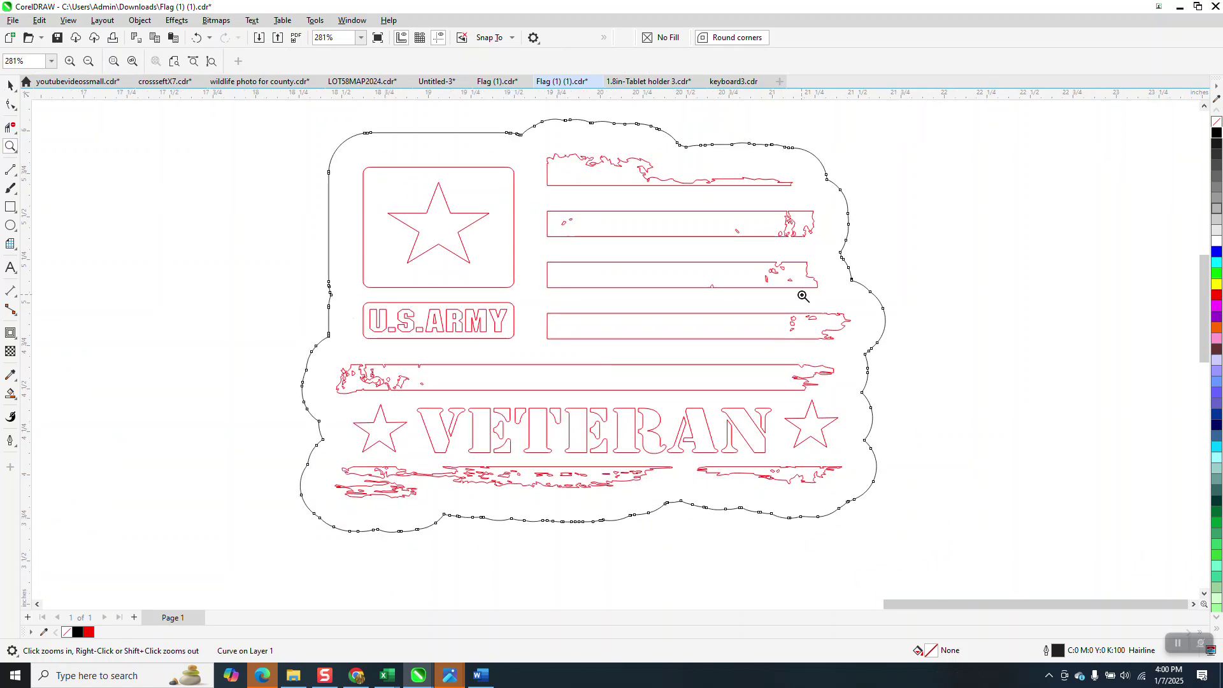